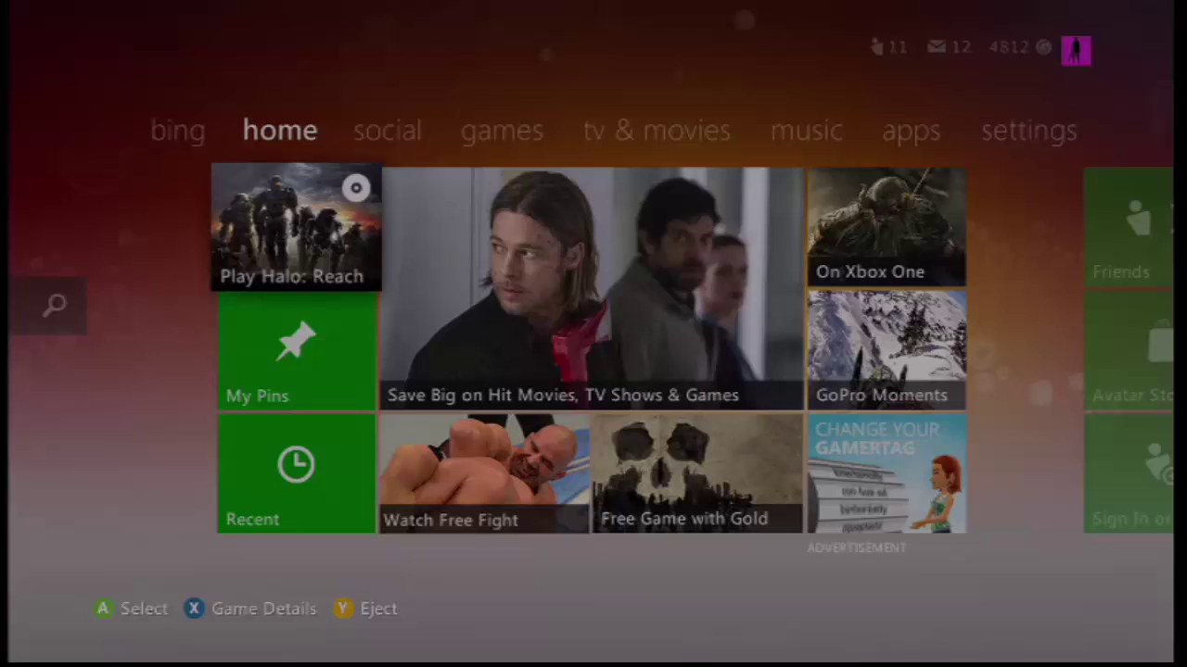
- Open the Storage section of the console's system settings from the dashboard
key("Right")
key("Right")
key("Right")
key("Right")
key("Right")
key("Right")
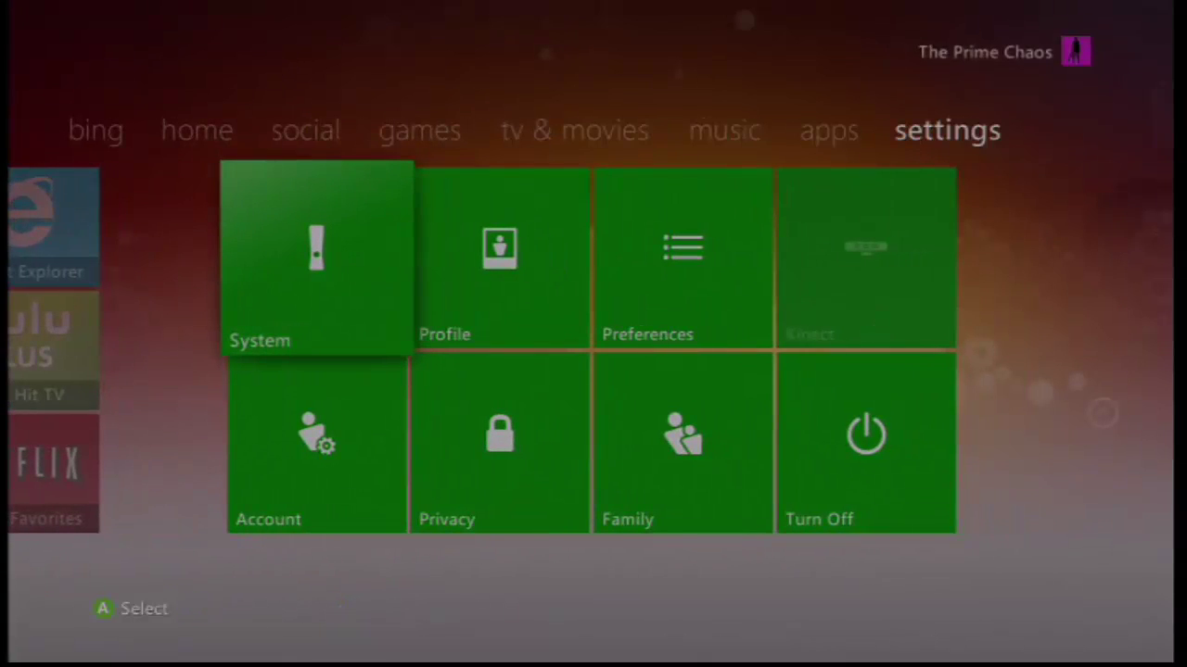
key("Return")
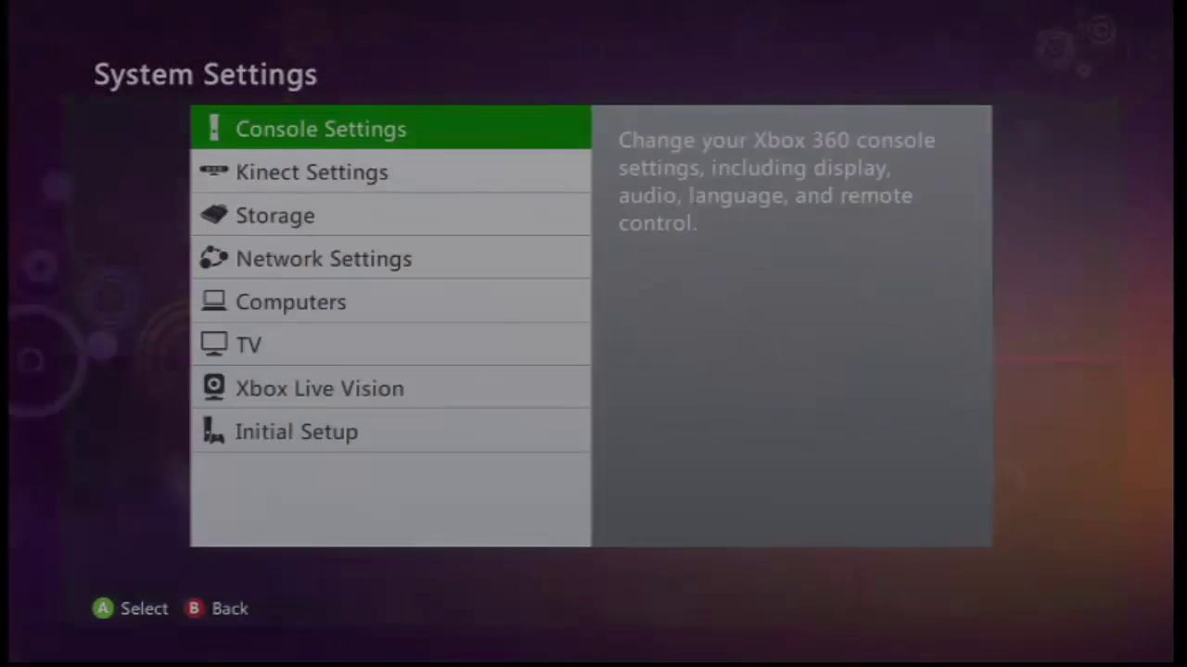
key("Down")
key("Down")
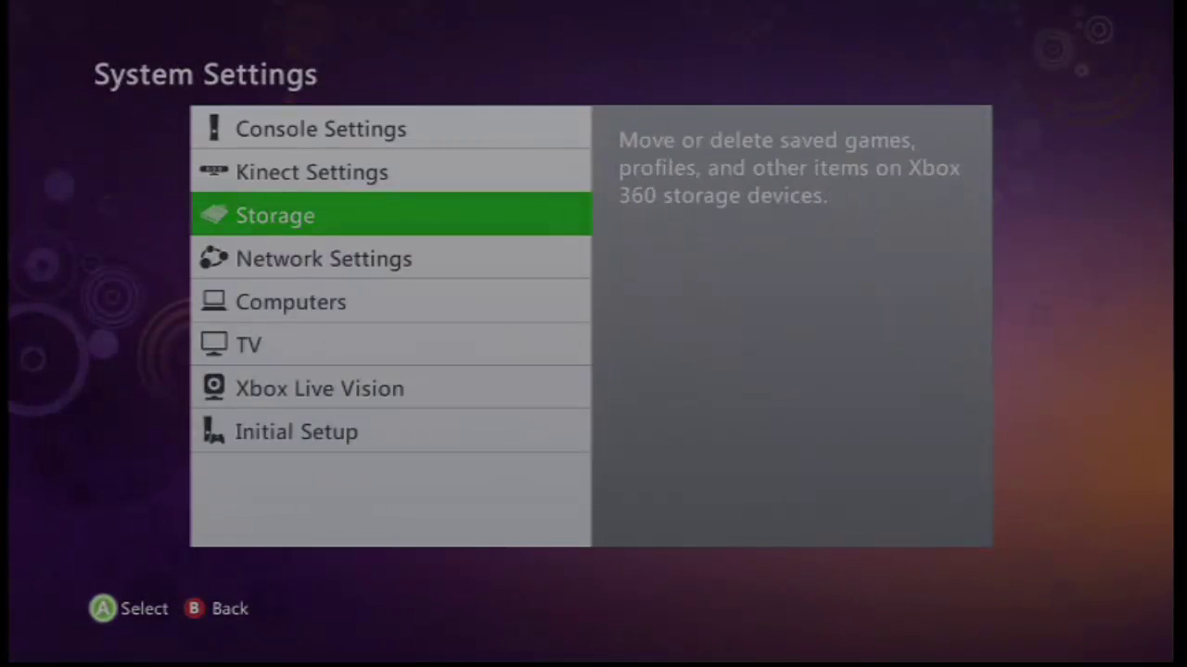
key("Return")
- Open the Profiles folder on the Hard Drive and look through the saved profiles
key("Down")
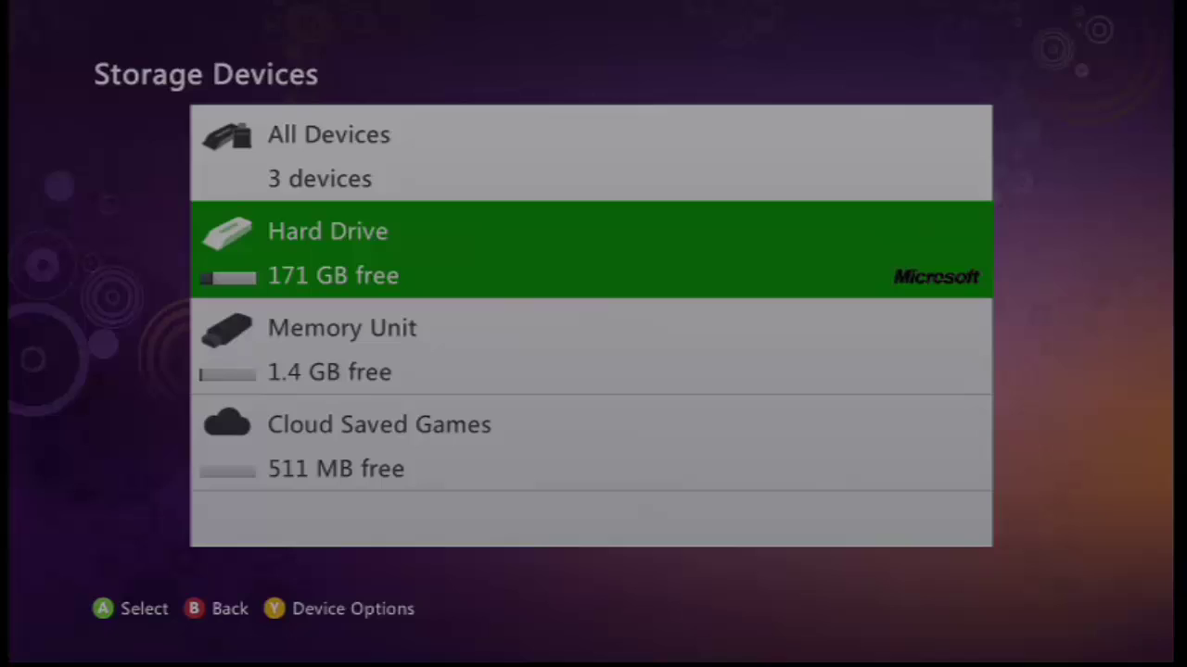
key("Return")
key("Down")
key("Return")
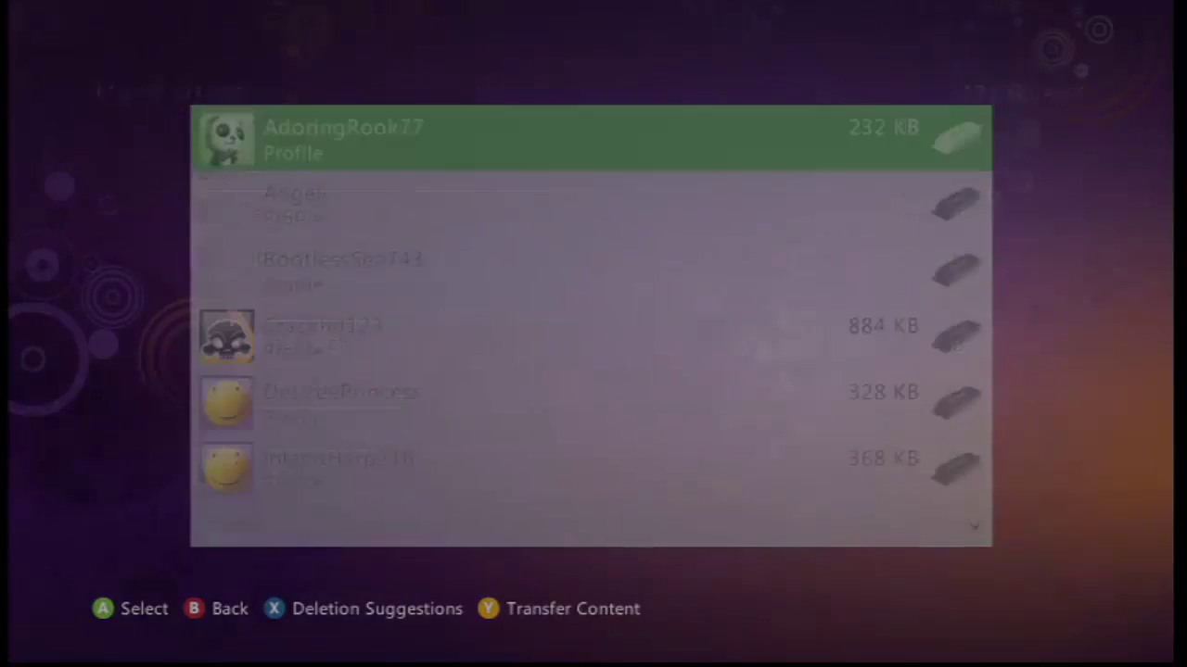
key("Down")
key("Down")
key("Down")
key("Down")
key("Down")
key("Down")
key("Down")
key("Down")
key("Up")
key("Up")
key("Up")
key("Up")
key("Up")
key("Up")
key("Up")
key("Up")
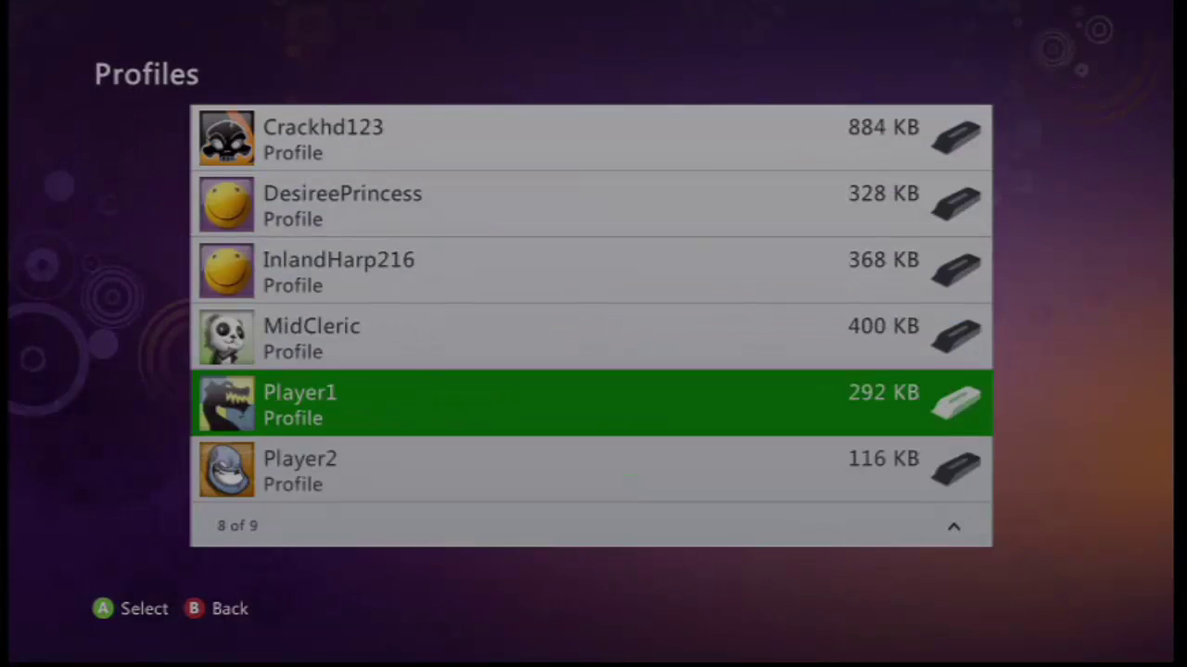
key("Down")
key("Down")
key("Down")
key("Down")
key("Down")
key("Down")
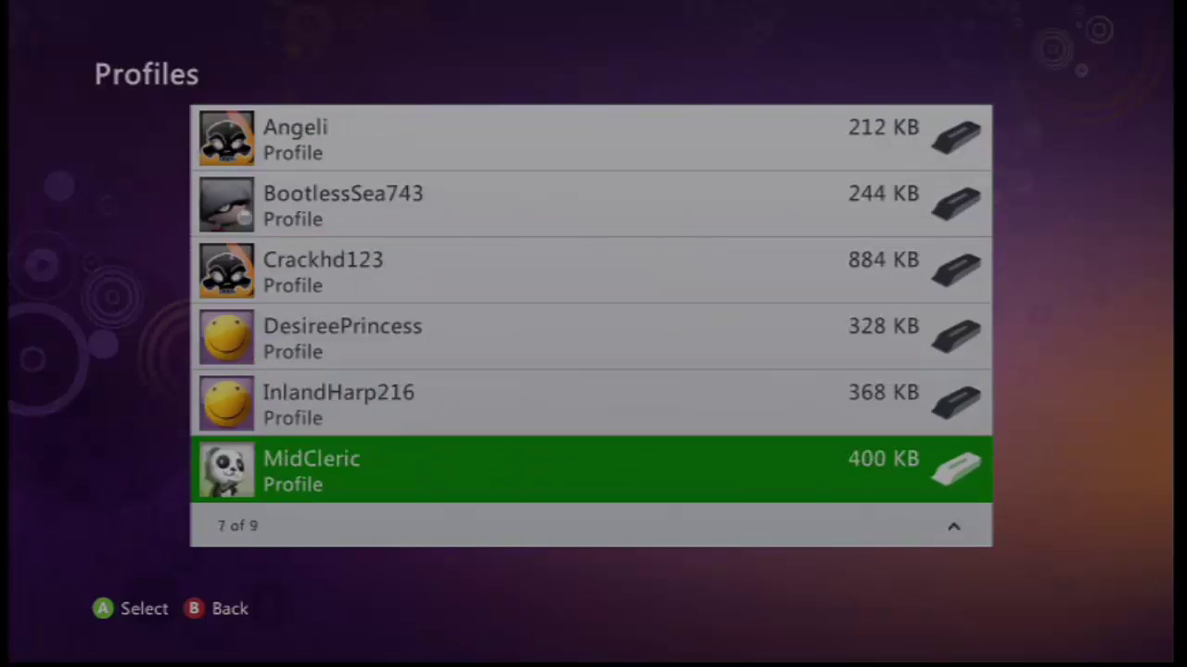
- Go back to the storage devices and open the Profiles folder on the Memory Unit
key("Escape")
key("Down")
key("Escape")
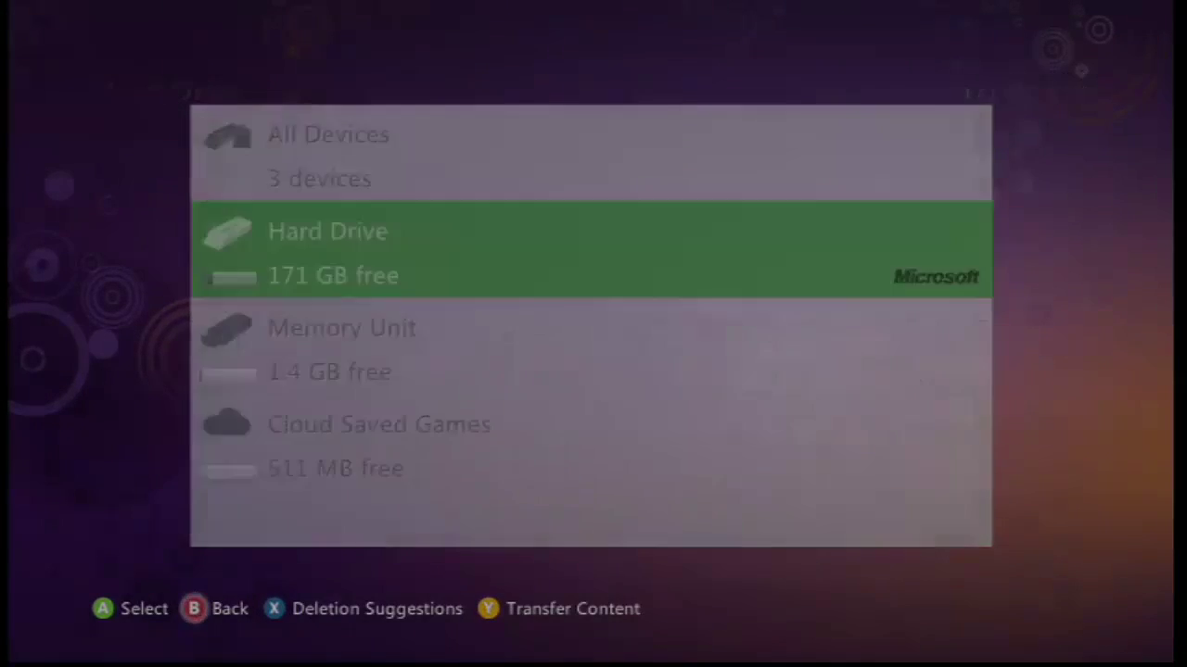
key("Down")
key("Return")
key("Down")
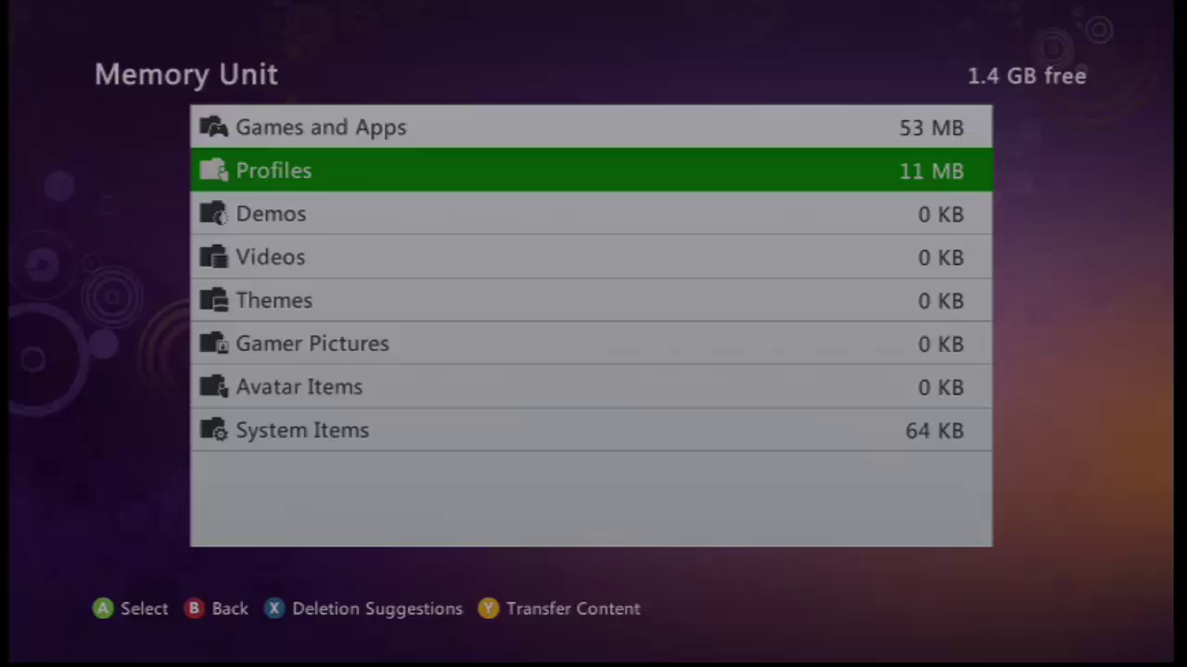
key("Up")
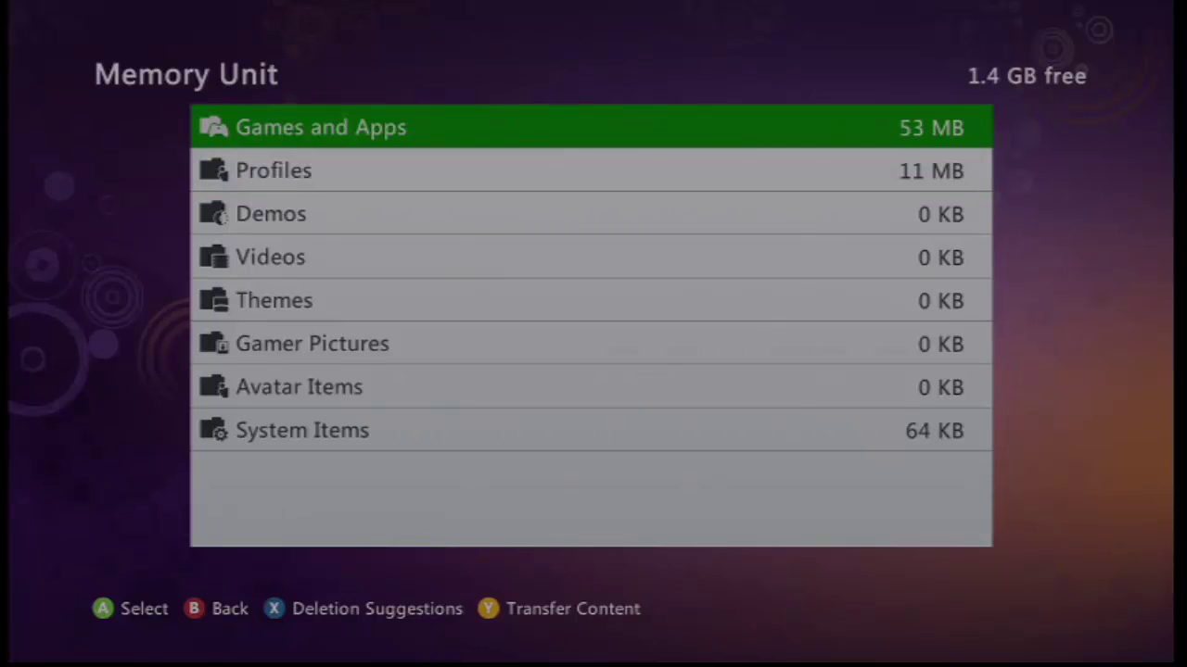
key("Down")
key("Return")
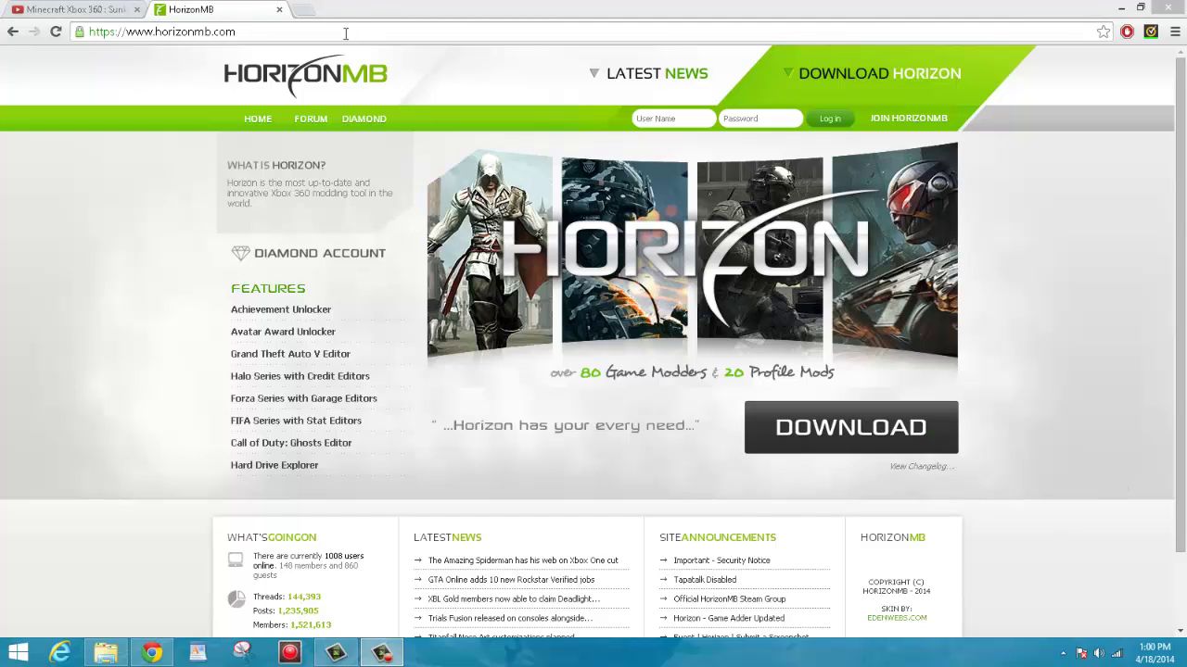
left_click(155, 32)
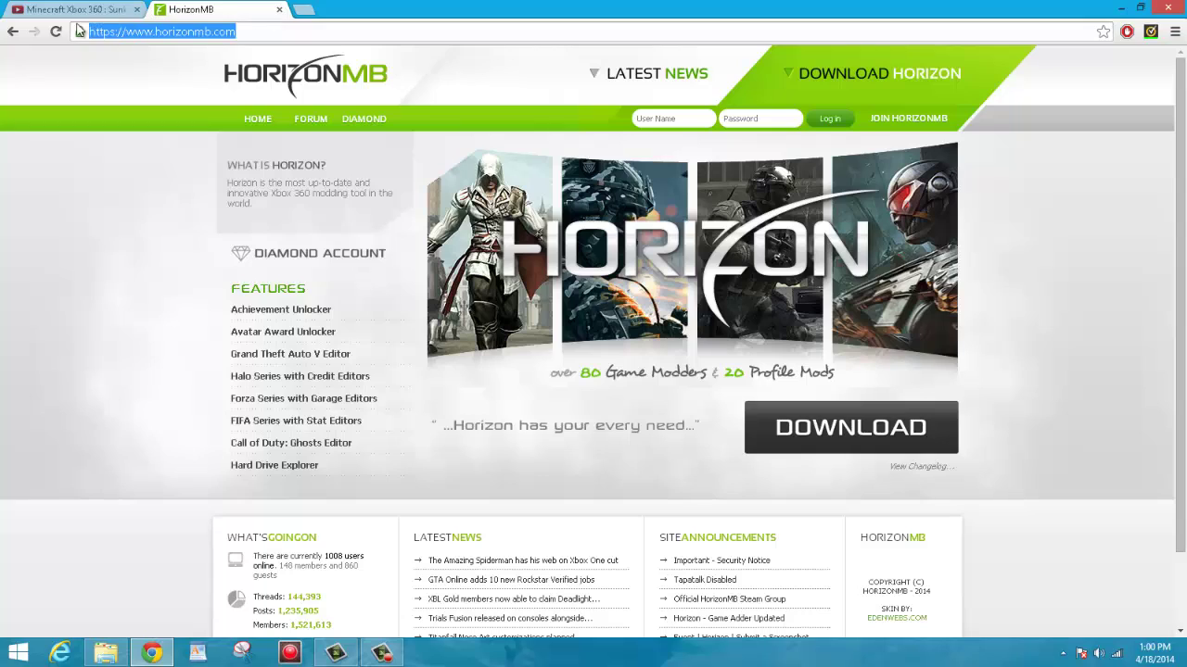
left_click(155, 28)
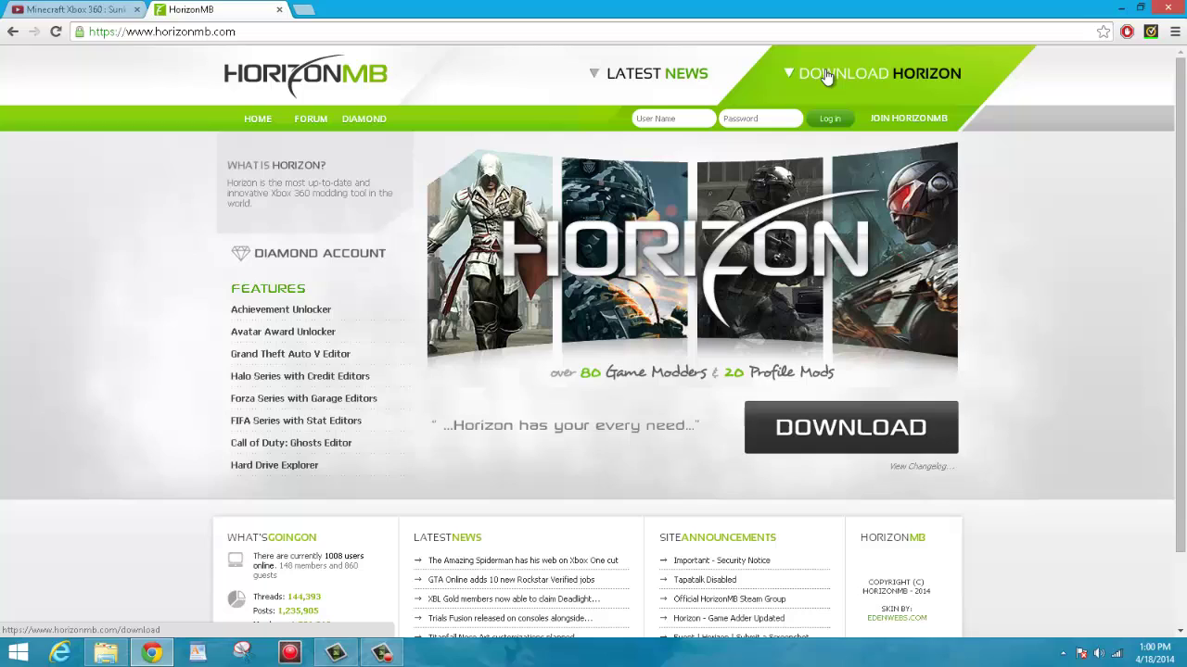
left_click(884, 74)
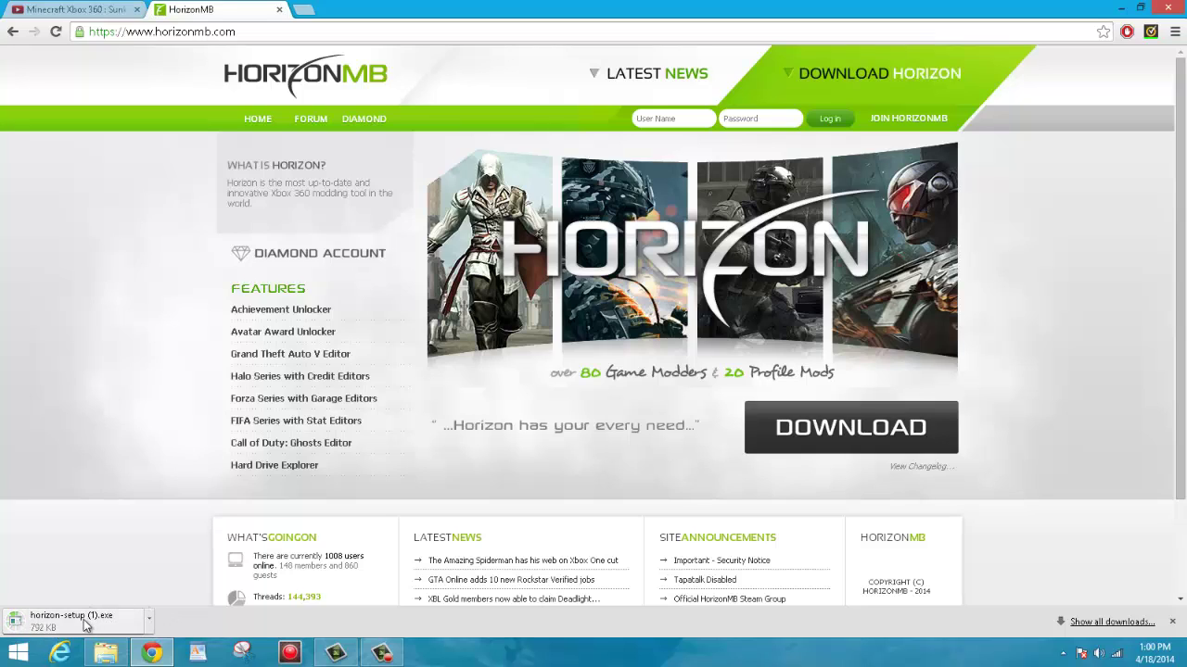
left_click(143, 613)
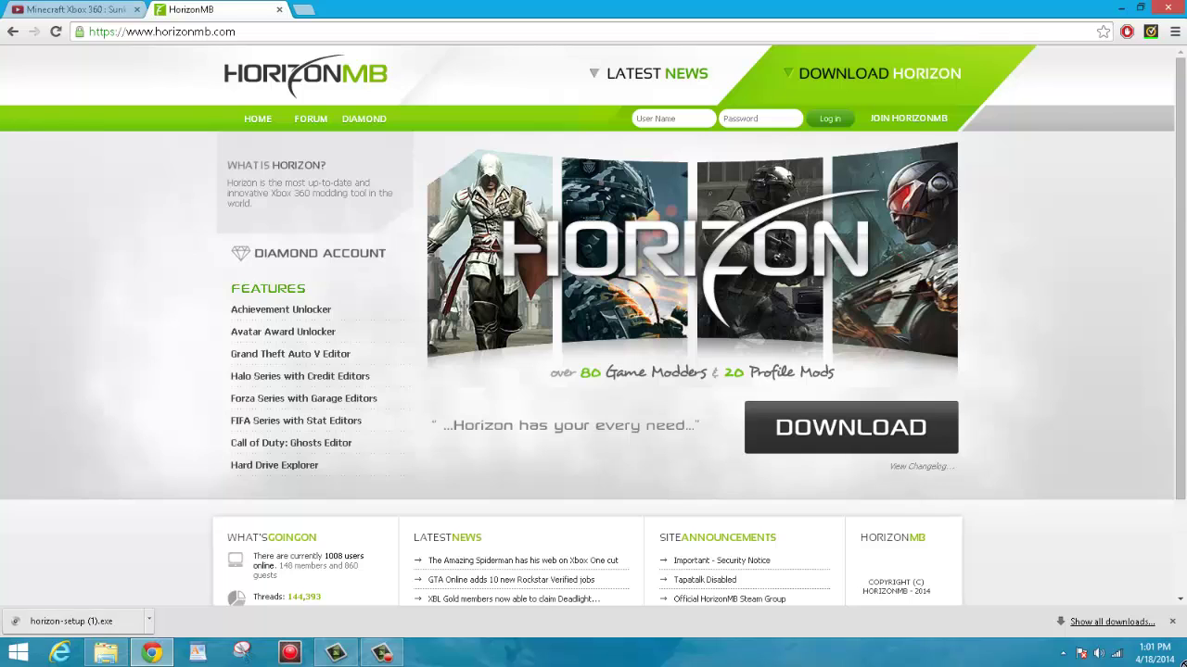
- Show the desktop, move the downloaded Horizon installer to a clear spot and launch it
key("super+d")
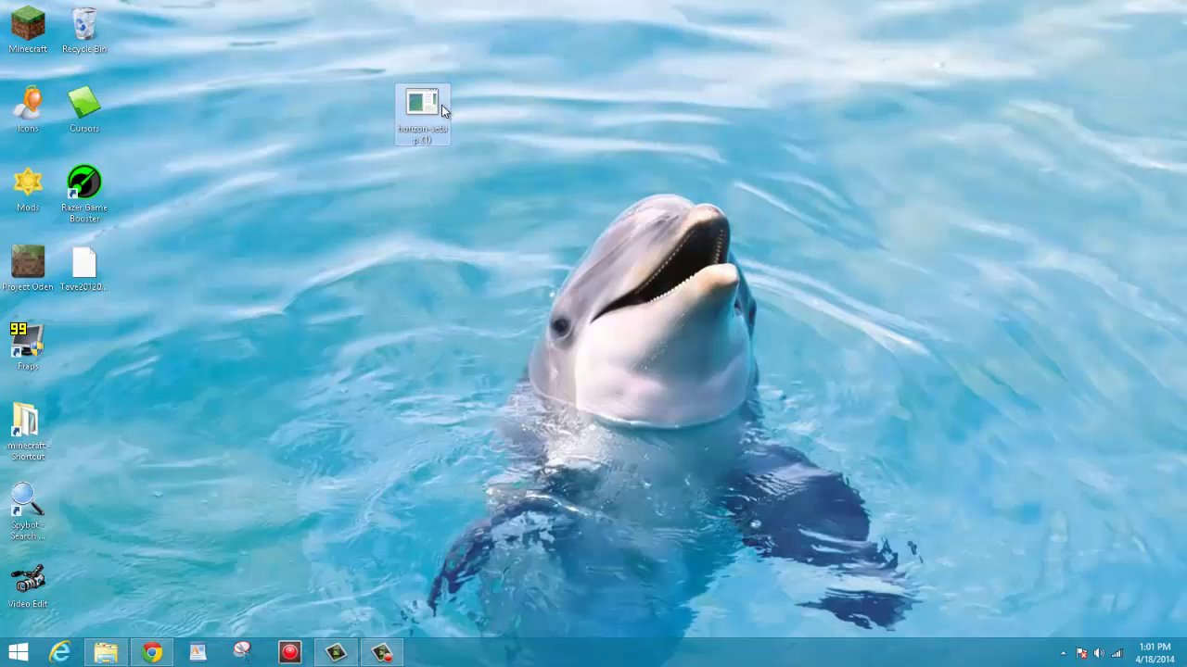
left_click_drag(443, 110, 492, 264)
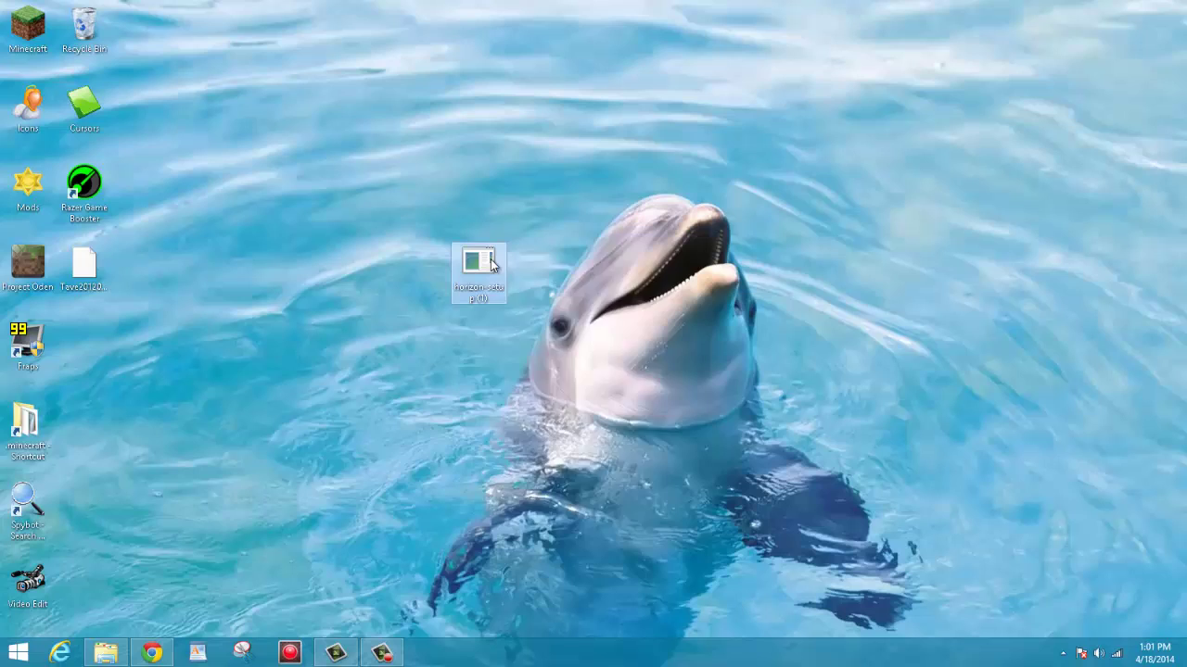
right_click(492, 264)
left_click(556, 283)
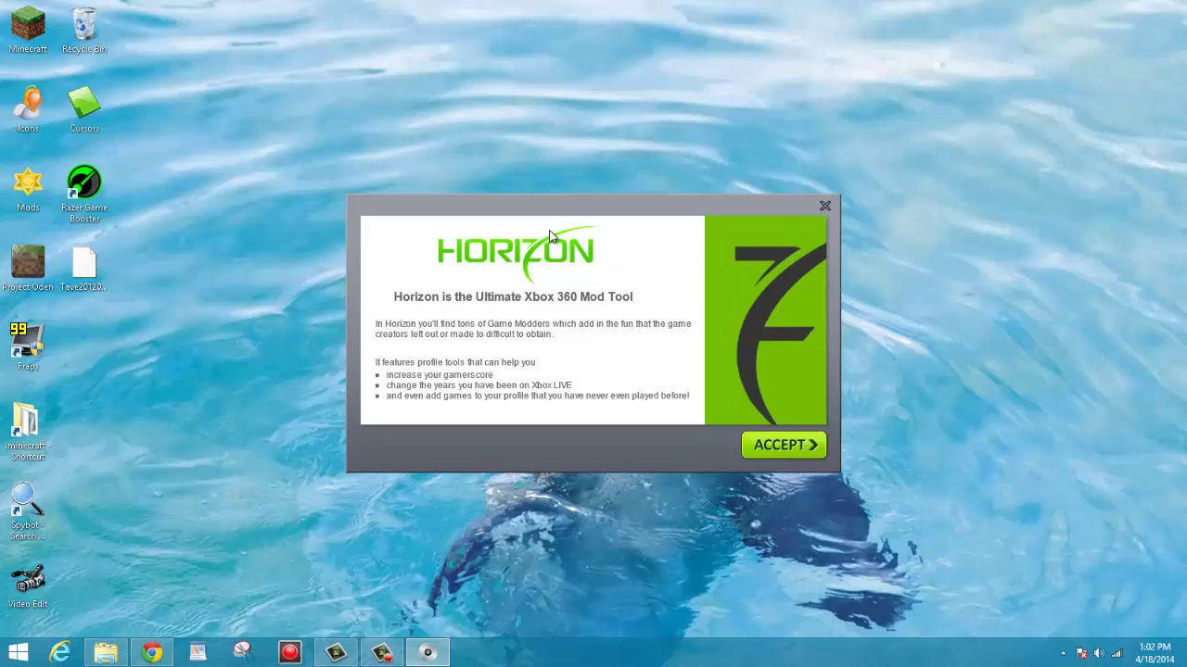
- Read the Horizon introduction page of the installer and accept it
left_click_drag(394, 299, 626, 301)
left_click(683, 362)
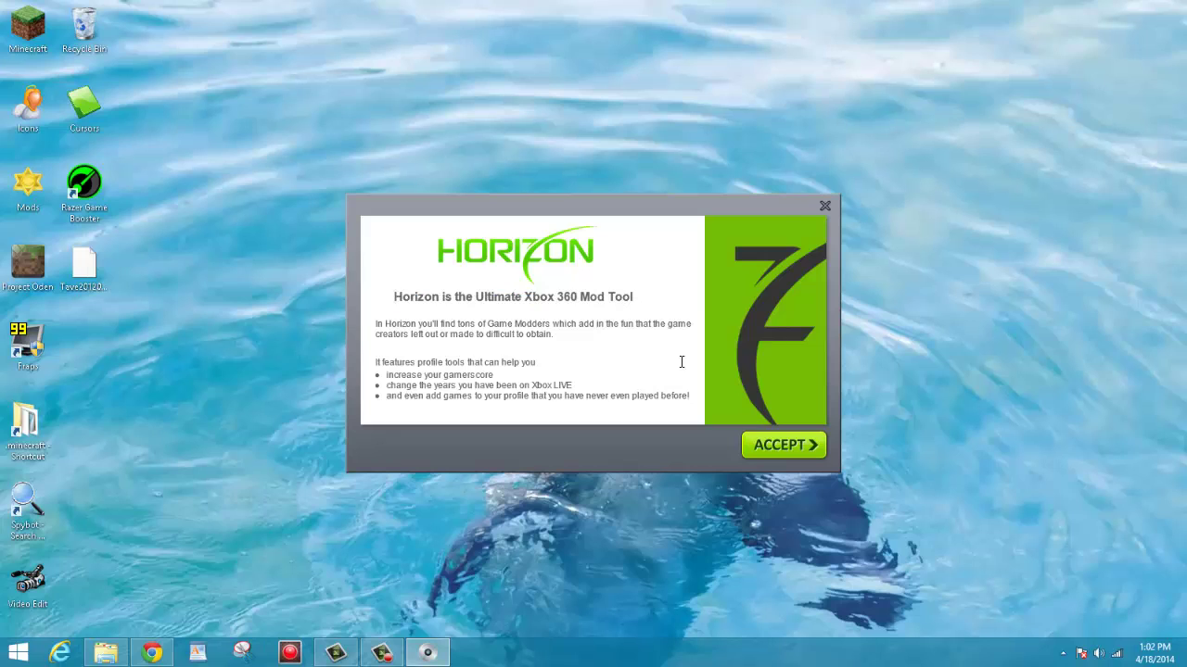
left_click(771, 449)
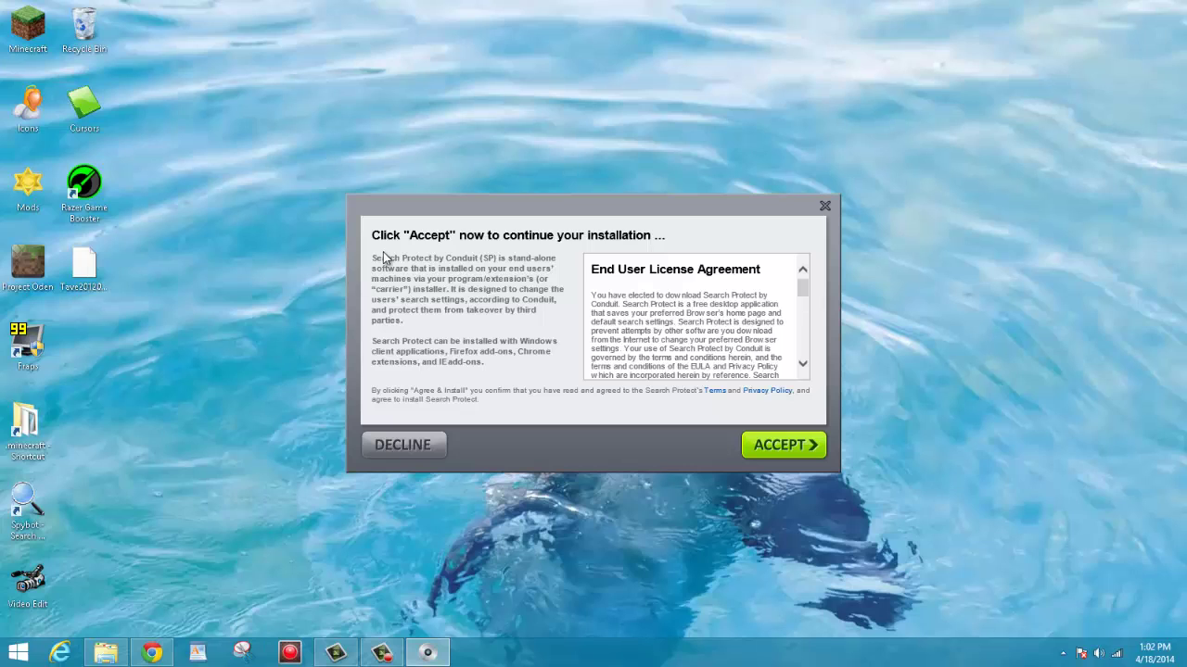
- Review the Search Protect by Conduit offer in the installer and decline it
left_click_drag(372, 258, 556, 269)
left_click(510, 279)
left_click_drag(372, 362, 484, 362)
left_click(490, 342)
left_click_drag(508, 275, 371, 231)
left_click(796, 392)
left_click(425, 443)
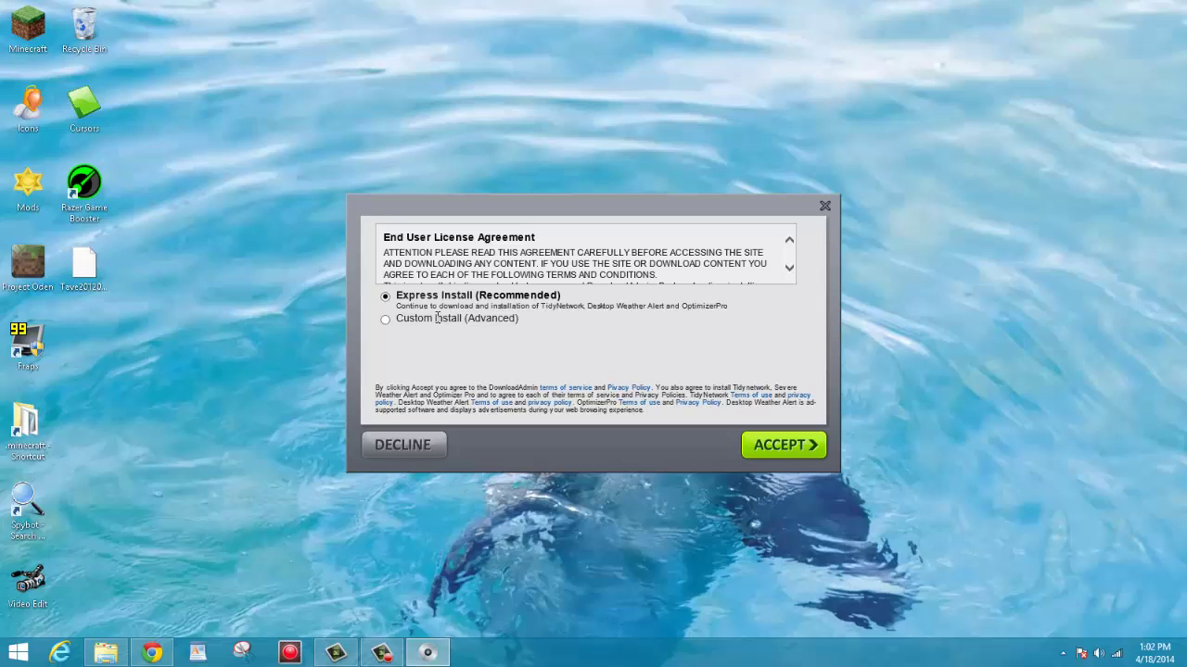
- Choose Custom Install, clear the TidyNetwork, Desktop Weather Alert and Optimizer Pro options, and decline both that bundle and the Laflurla offer
left_click(386, 320)
left_click(404, 336)
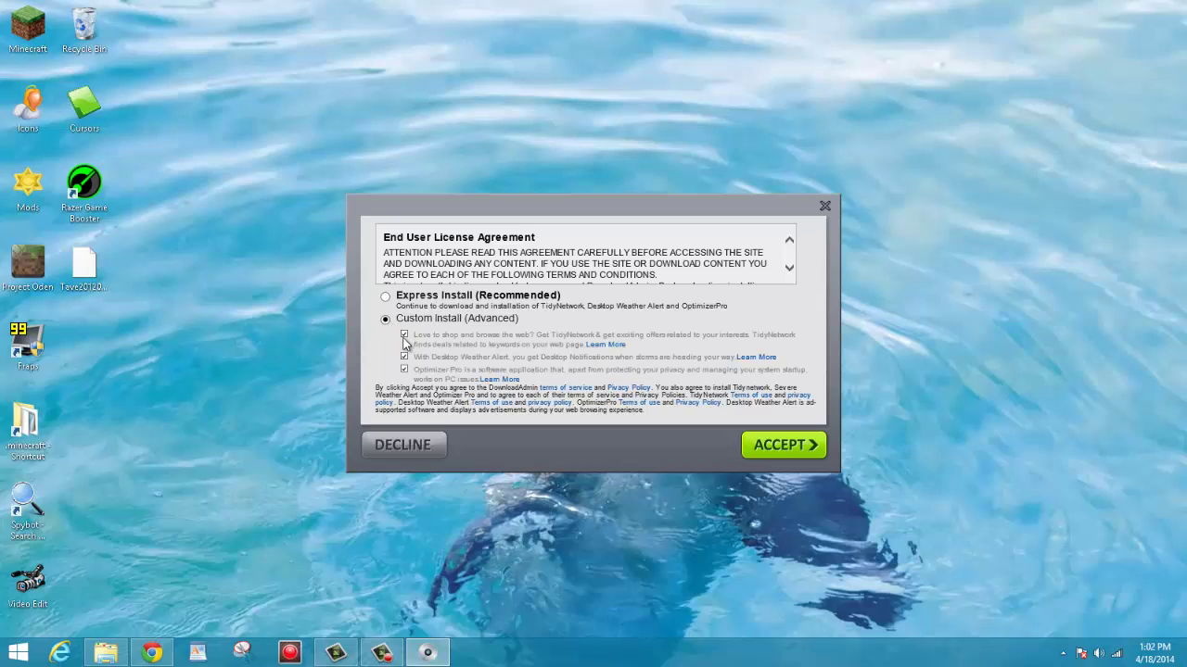
left_click(404, 357)
left_click(404, 369)
left_click(425, 445)
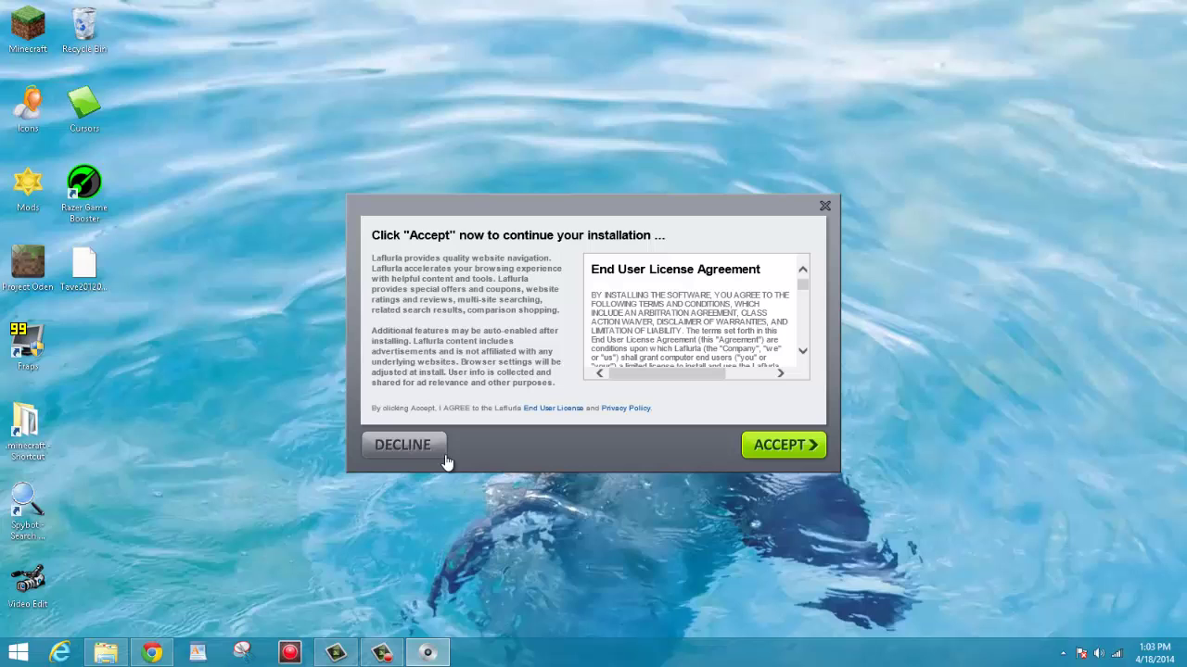
left_click(413, 445)
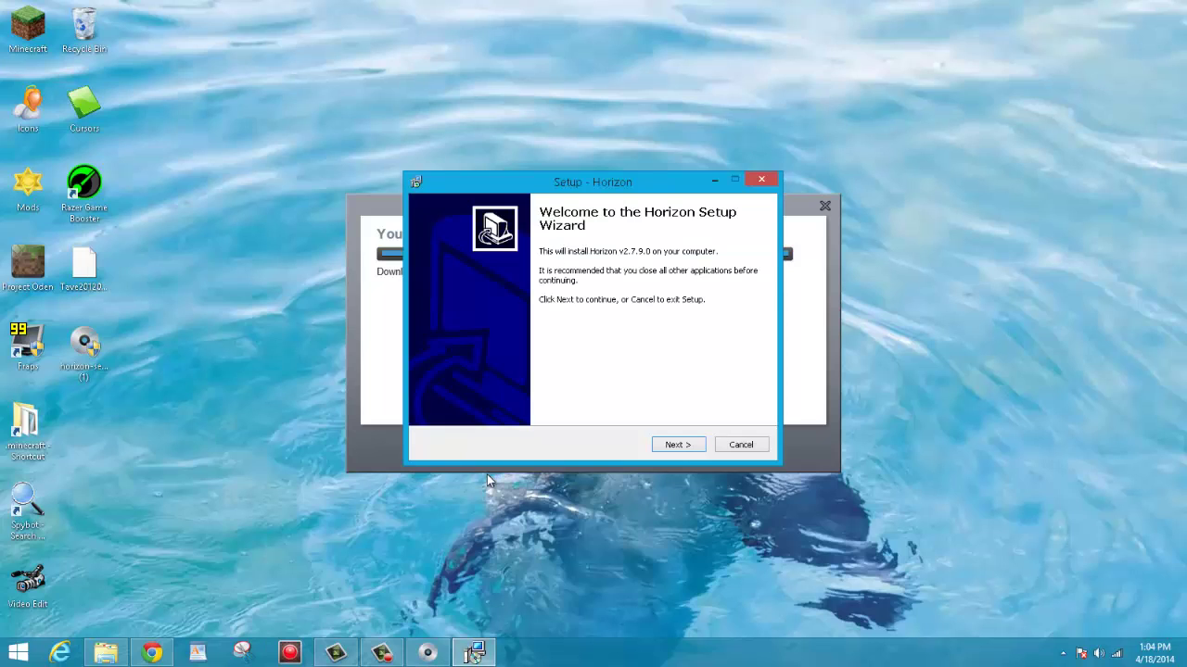
- Install Horizon to the default folder with a desktop icon, and finish the setup with Launch Horizon enabled
left_click(666, 447)
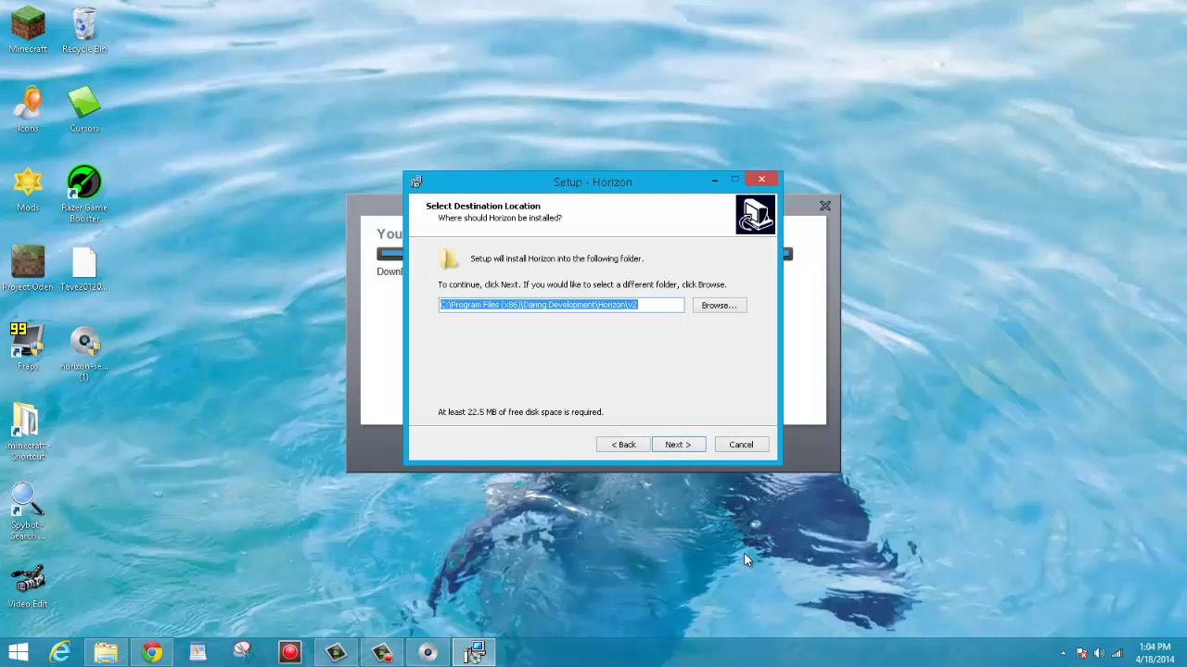
left_click(690, 445)
left_click(672, 447)
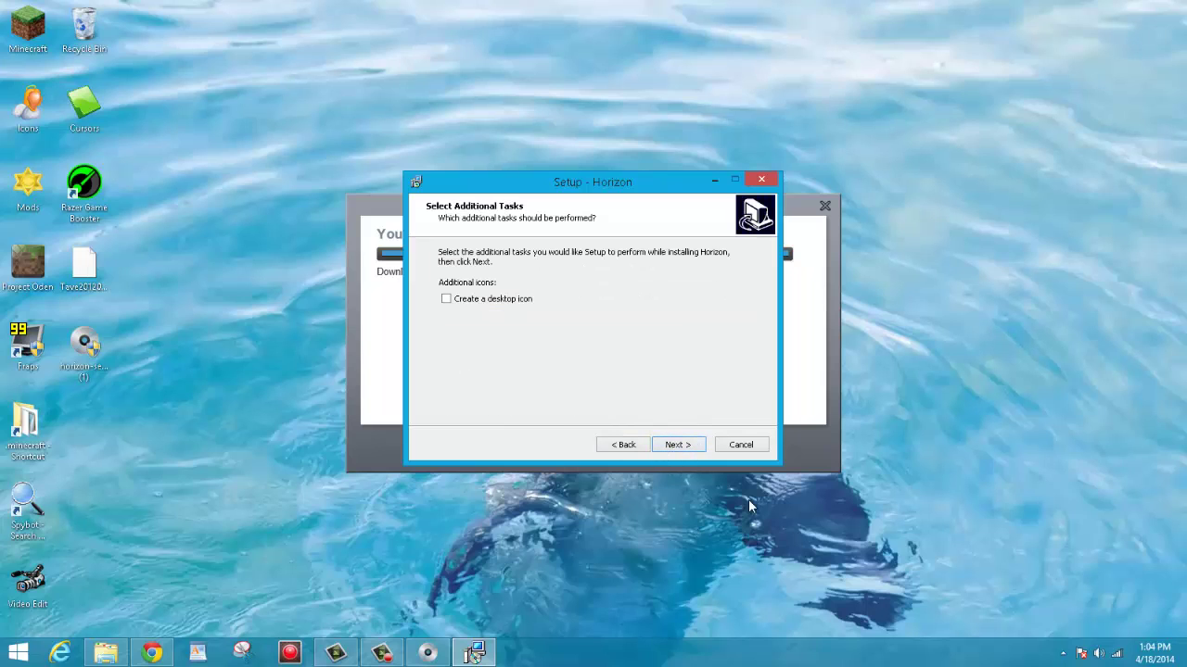
left_click(486, 301)
left_click(669, 447)
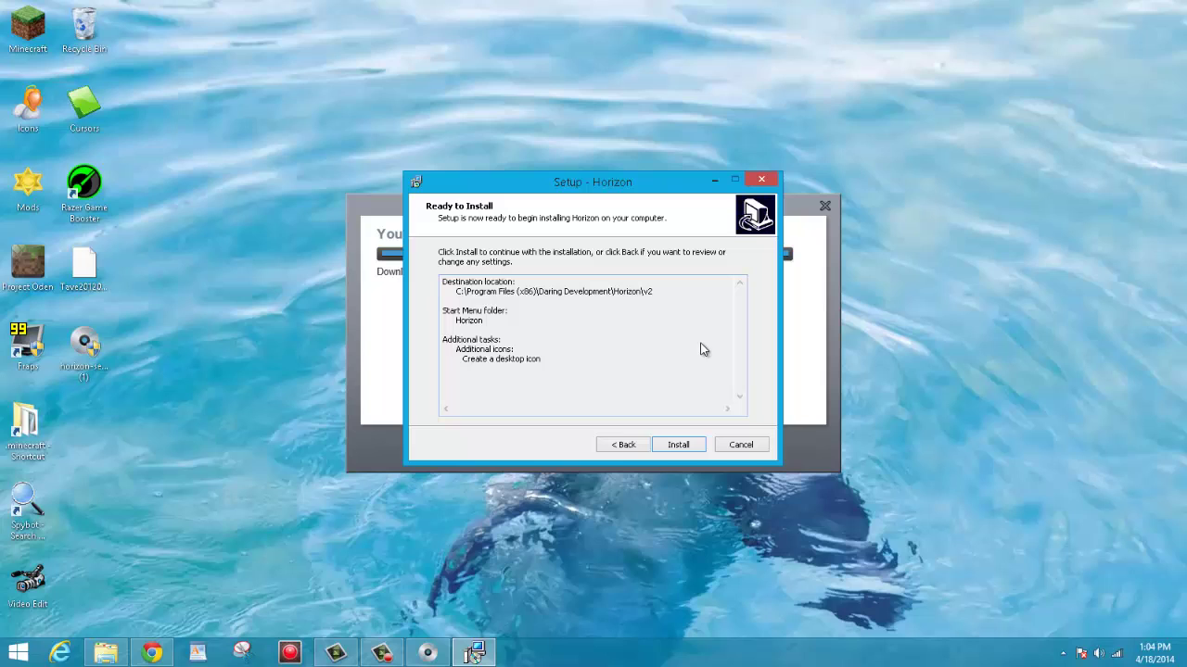
left_click(664, 450)
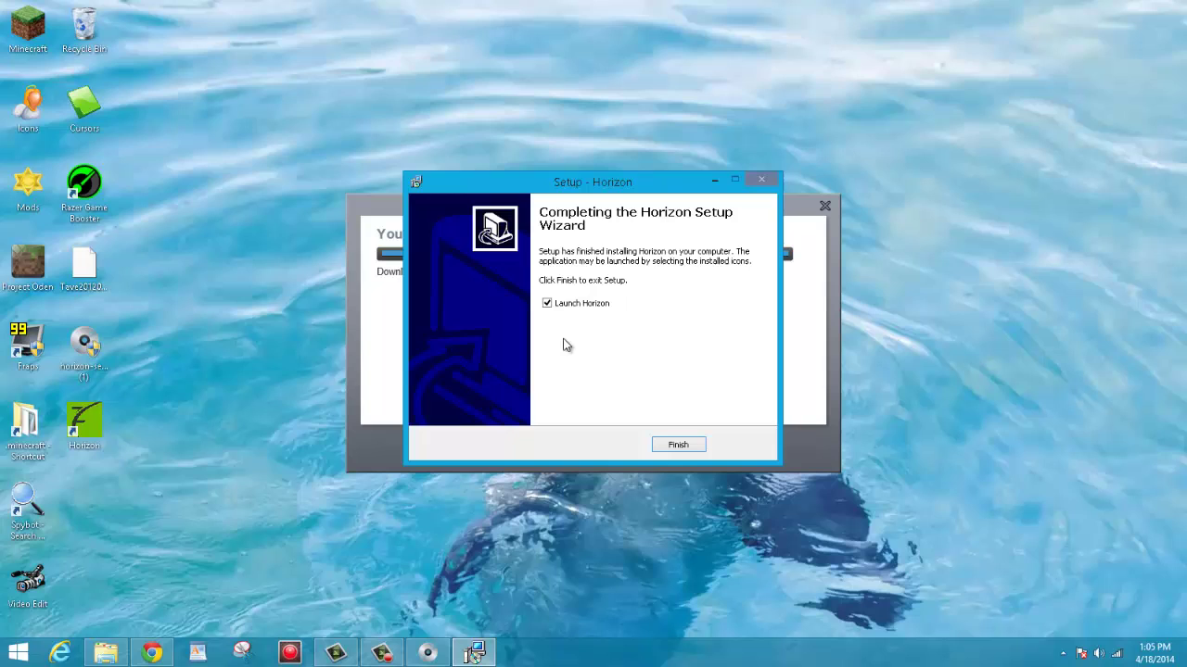
left_click(678, 445)
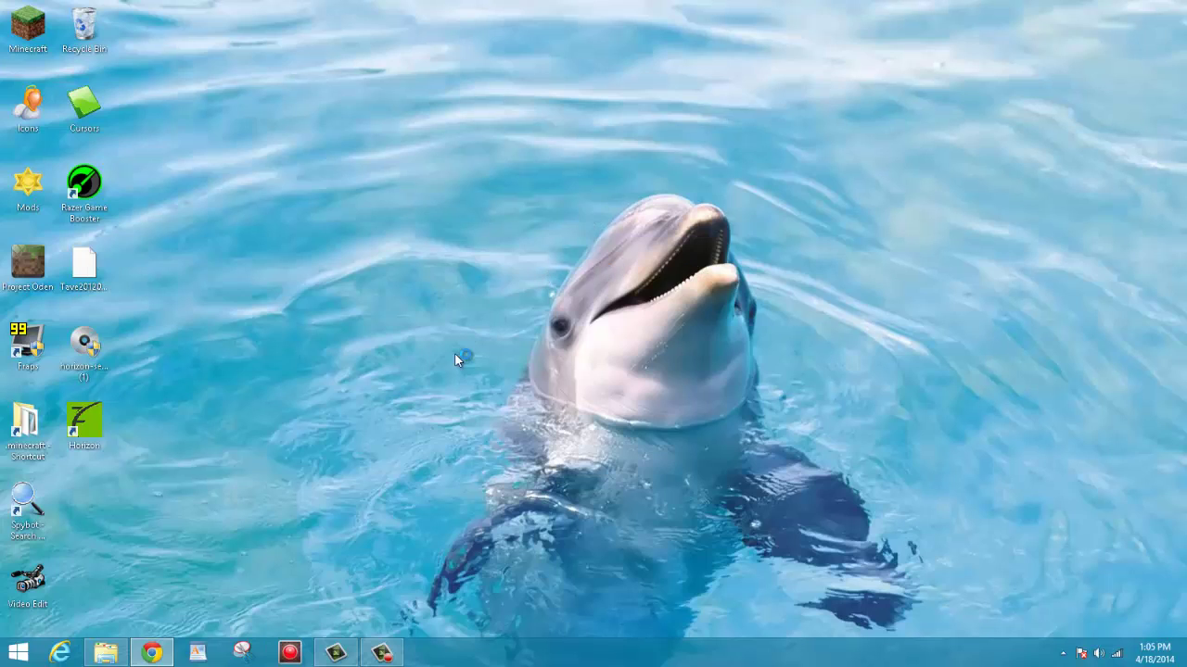
- Return to the HorizonMB page in Chrome and dismiss the downloads bar
mouse_move(151, 653)
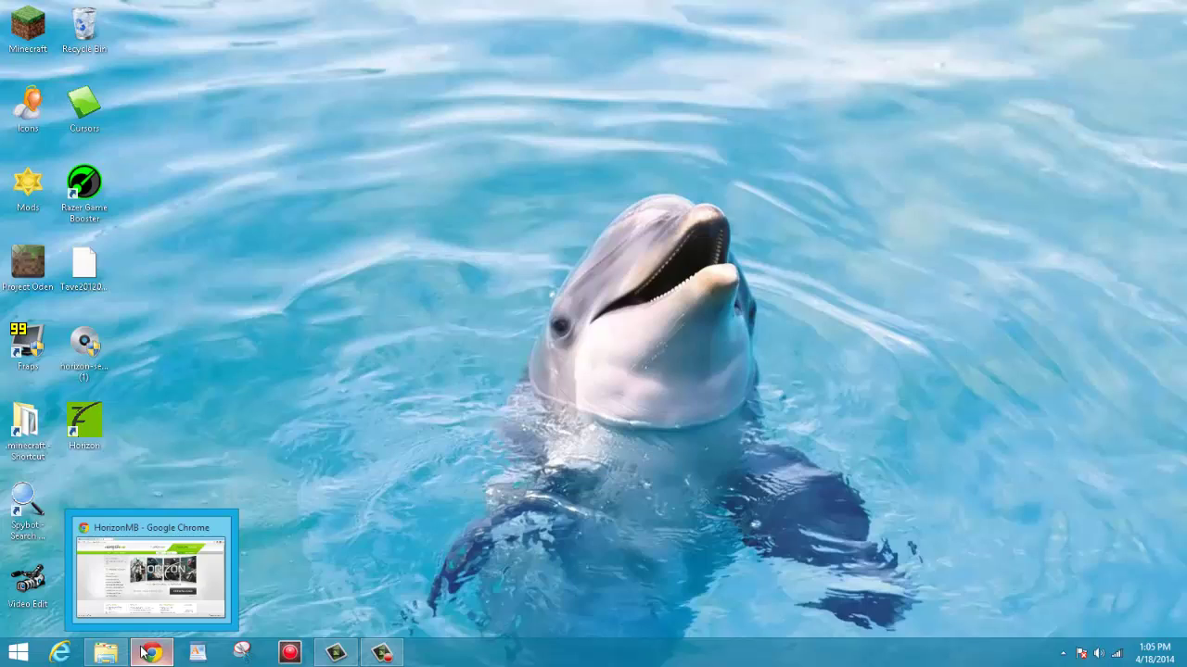
left_click(170, 579)
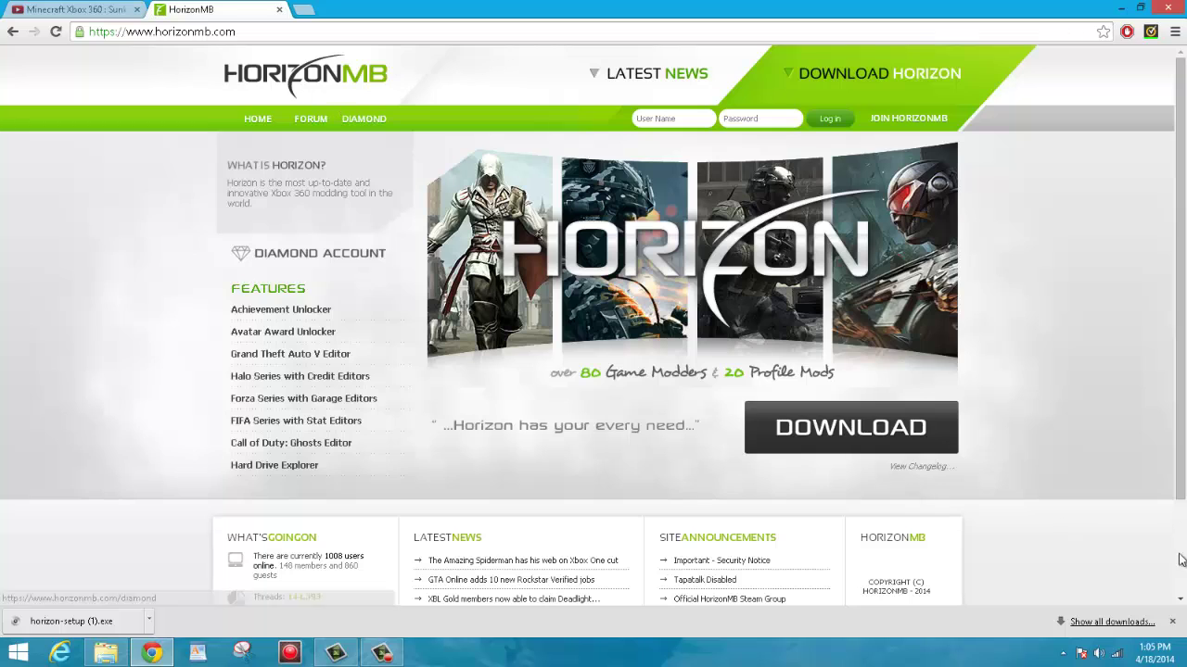
left_click(1172, 622)
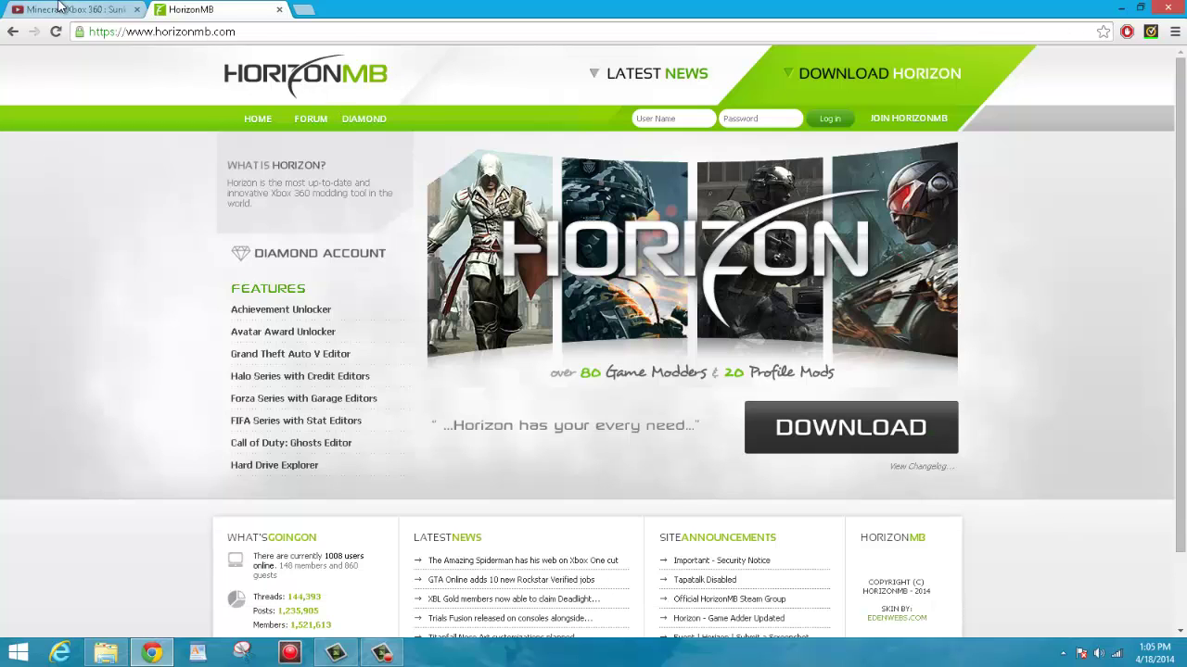
- Switch to the YouTube video page and highlight the search phrase "Minecraft Adventure Map download xbox 360"
key("ctrl+shift+Tab")
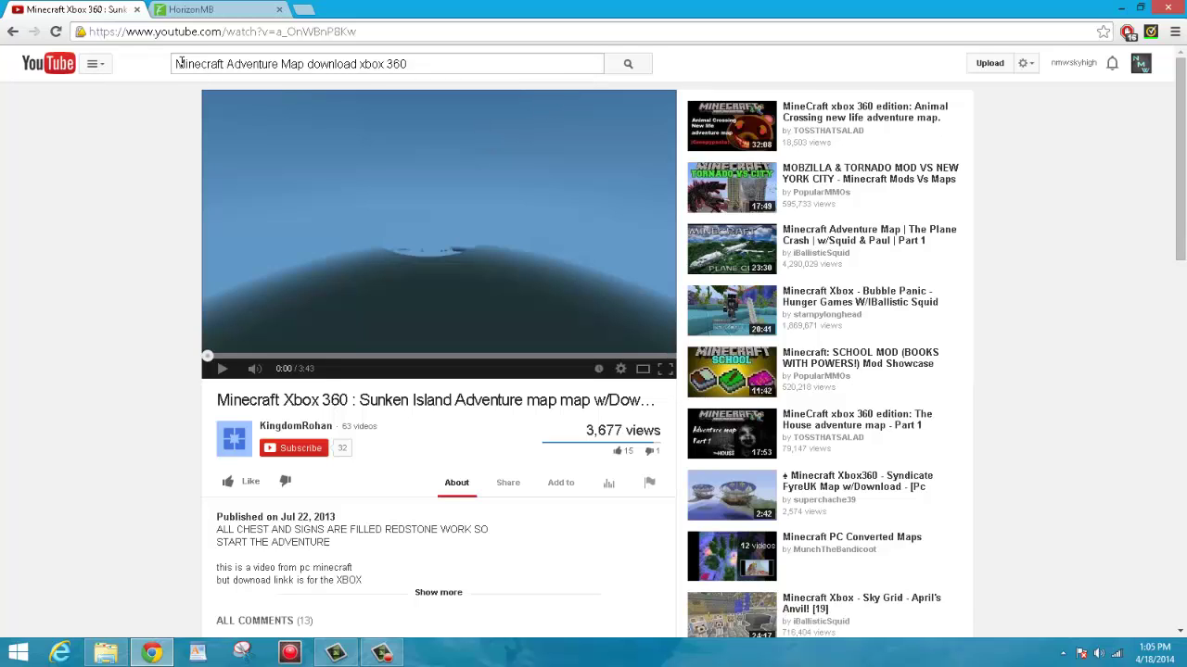
left_click_drag(189, 64, 410, 53)
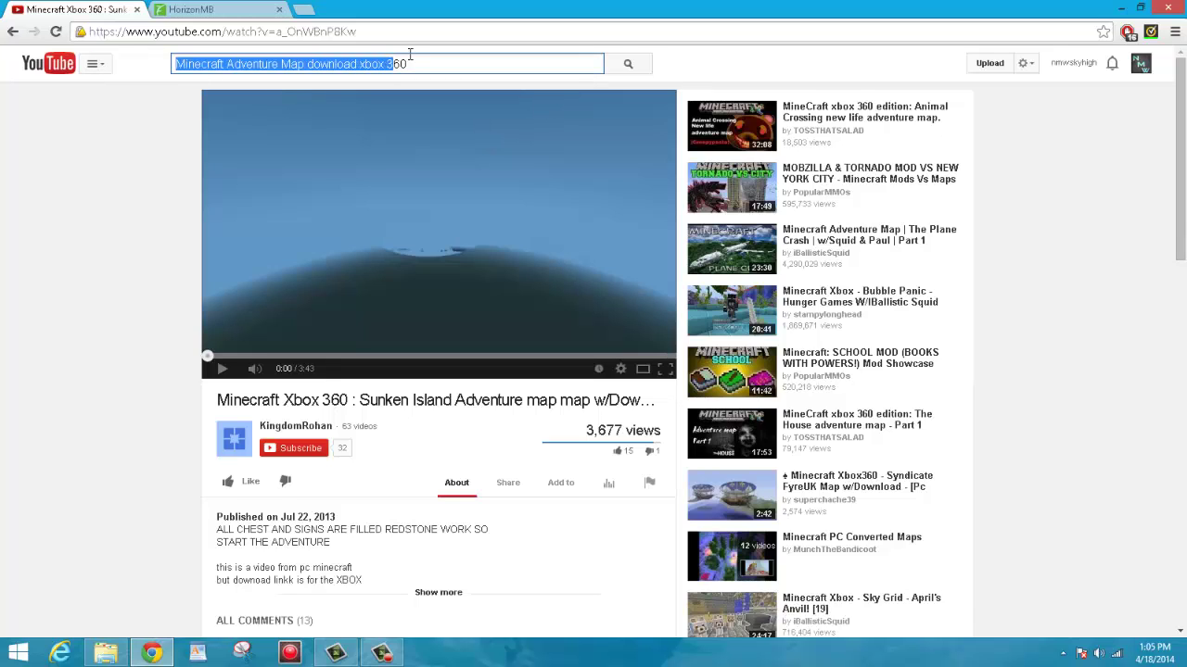
left_click(427, 69)
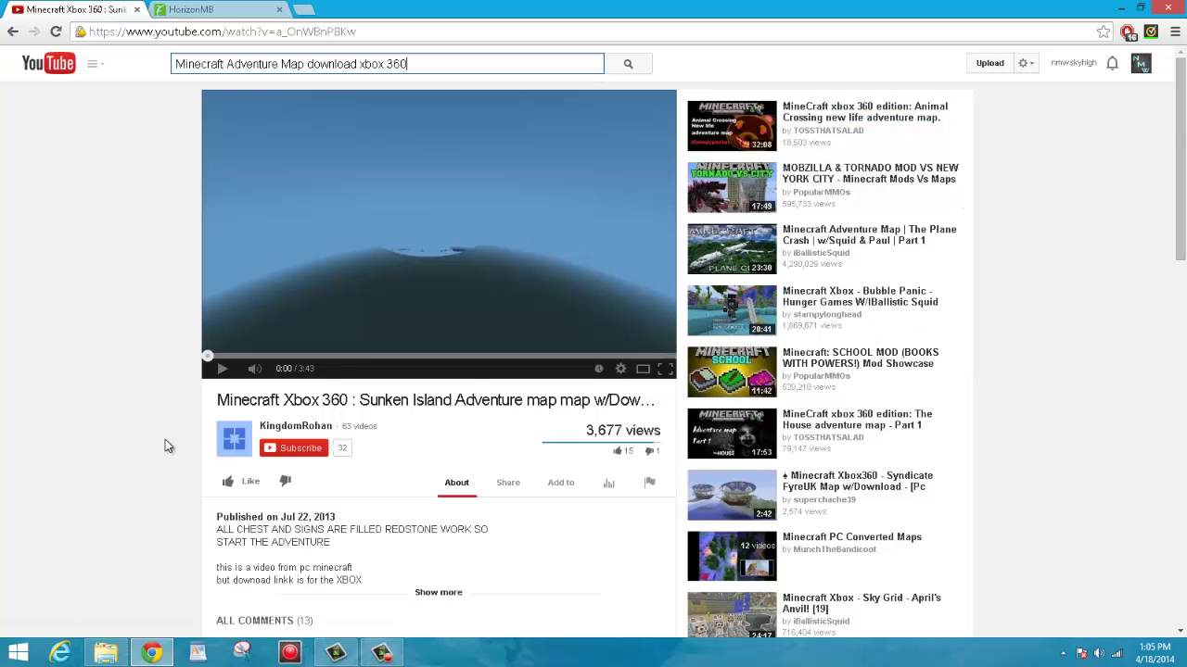
- Download the Sunken Island111 map from MediaFire through the Map Download Link in the video's description
scroll(166, 439, "down", 3)
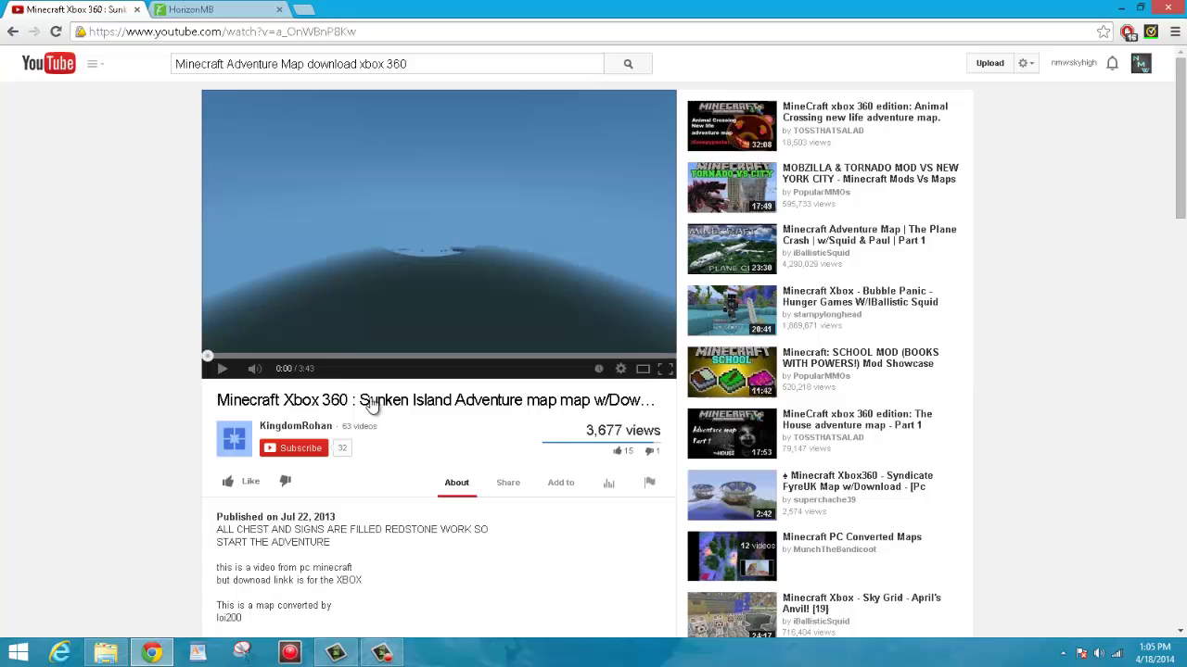
left_click_drag(368, 405, 536, 414)
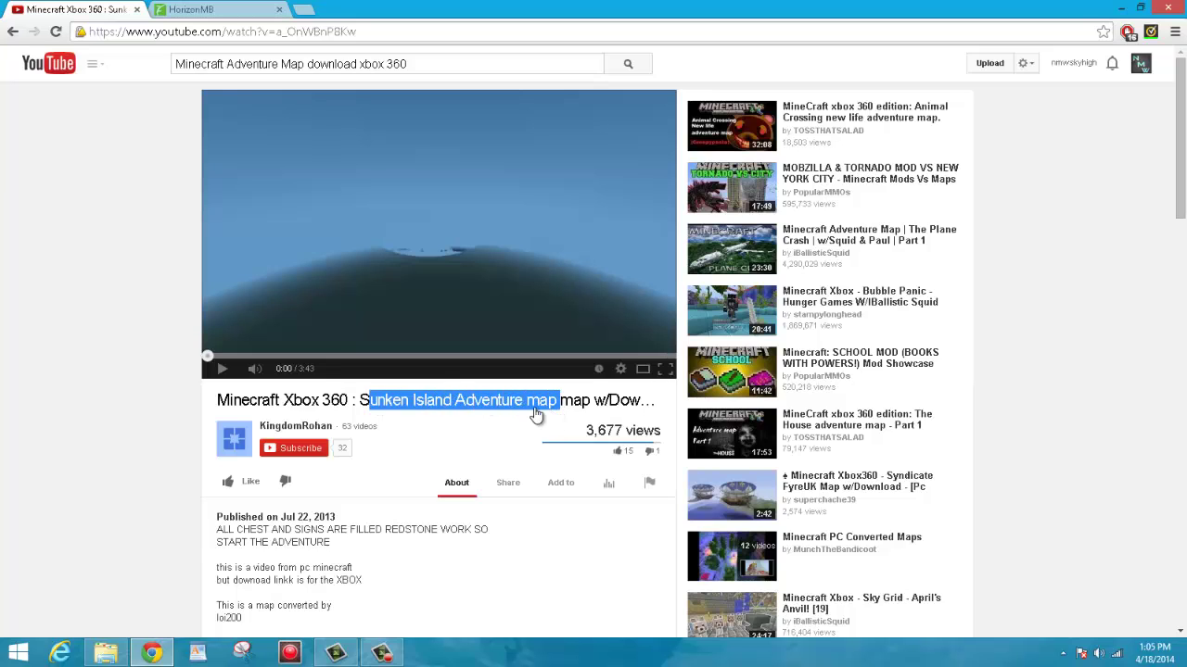
scroll(129, 447, "down", 4)
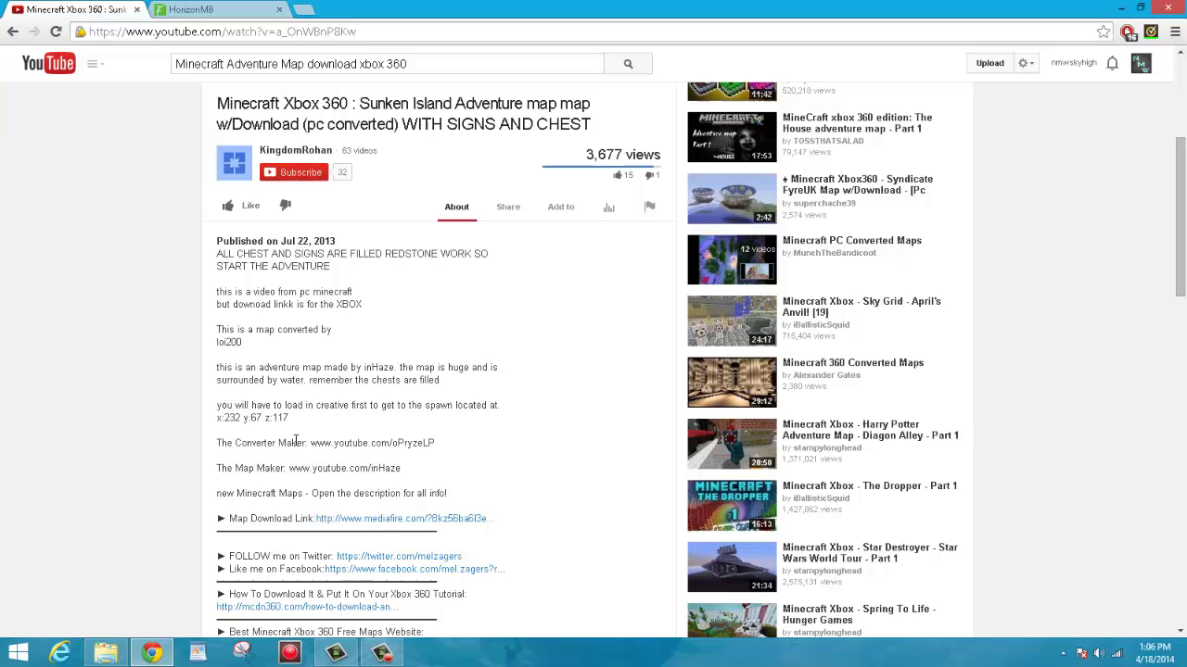
scroll(417, 400, "up", 3)
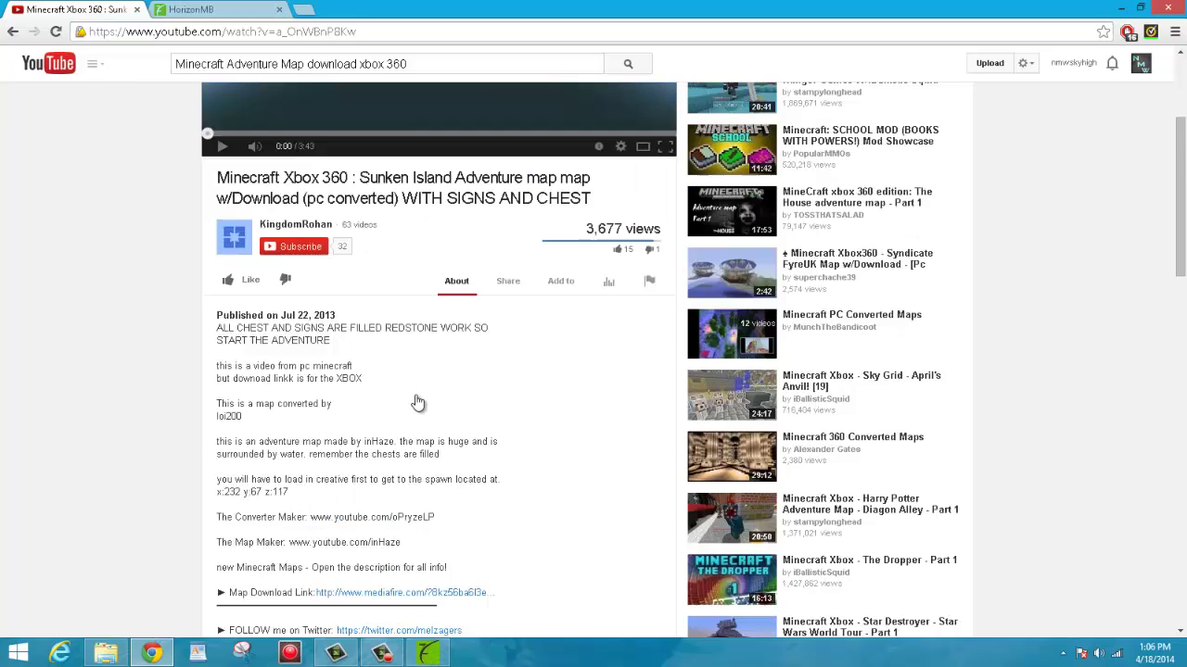
scroll(414, 409, "down", 5)
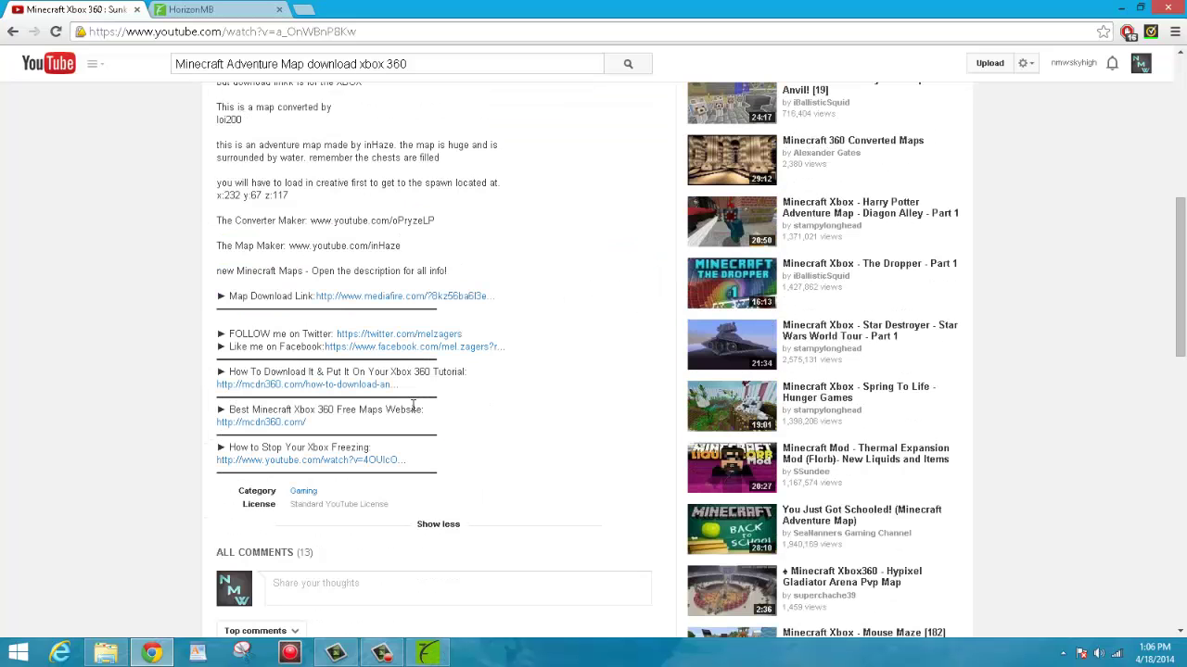
scroll(415, 412, "up", 2)
scroll(416, 418, "down", 1)
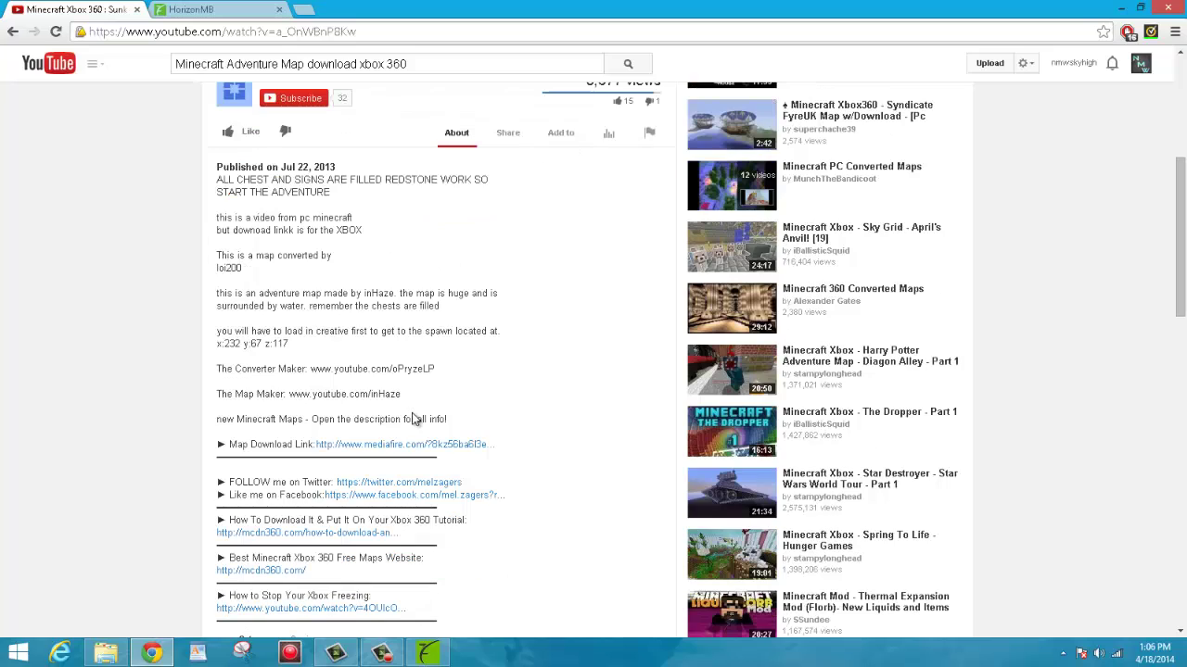
mouse_move(241, 445)
left_mouse_down()
mouse_move(285, 445)
mouse_move(247, 447)
left_mouse_up()
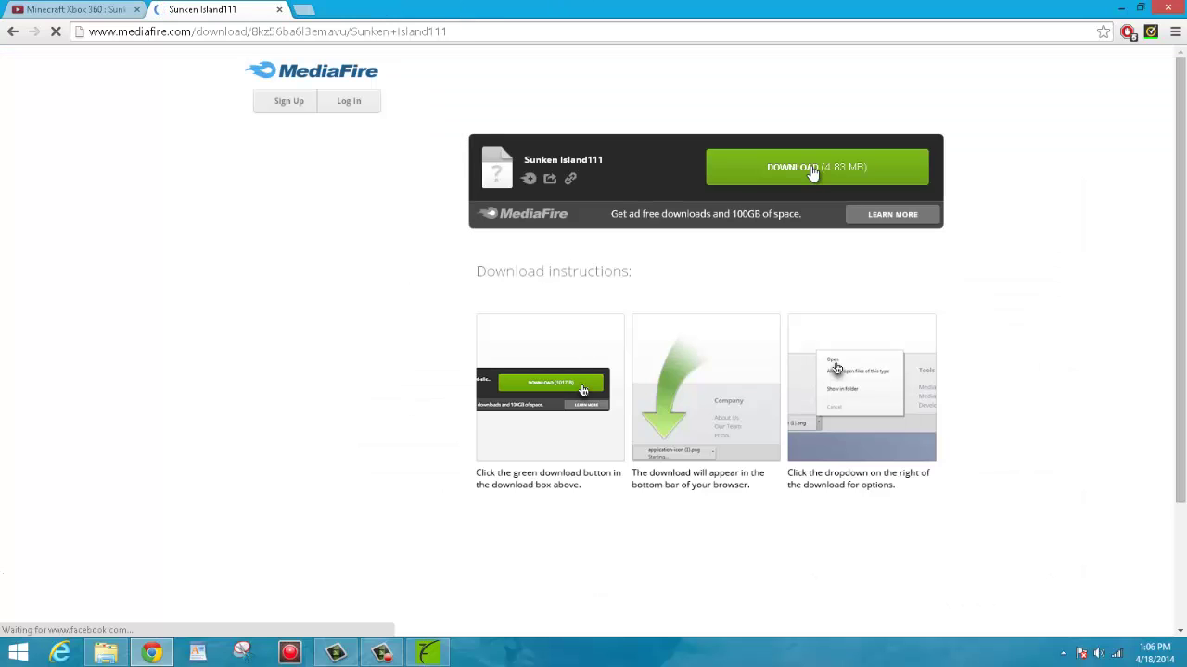
left_click(812, 170)
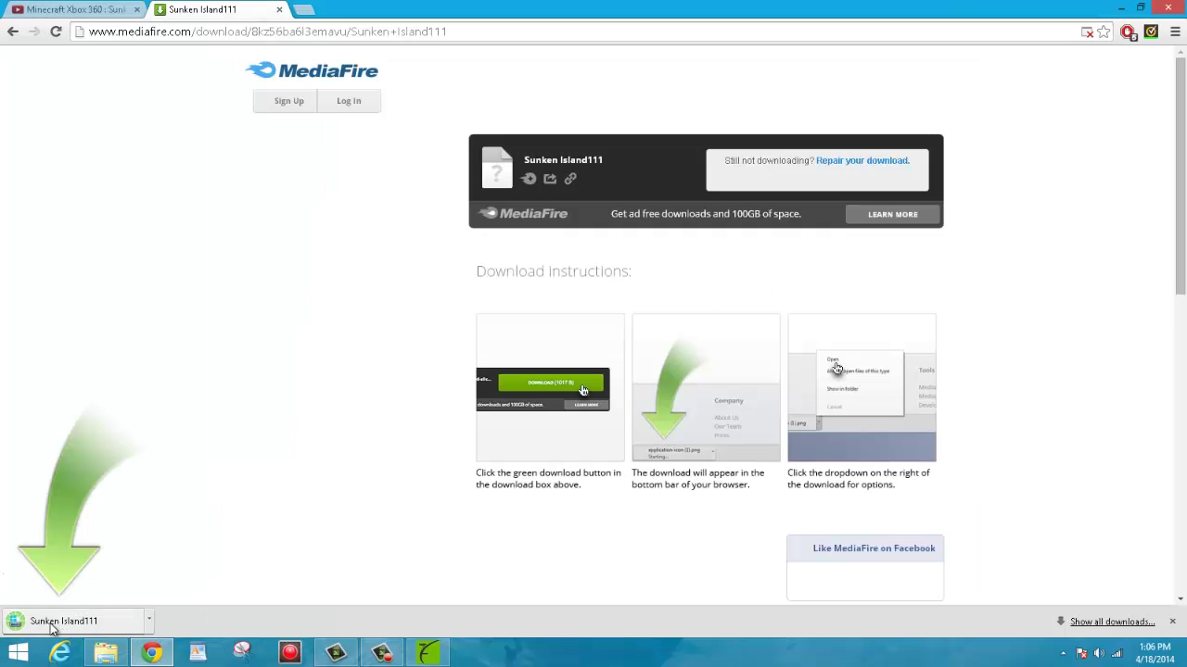
- Place the downloaded Sunken Island111 file on the desktop and arrange it directly below the Horizon shortcut
left_click_drag(53, 628, 78, 556)
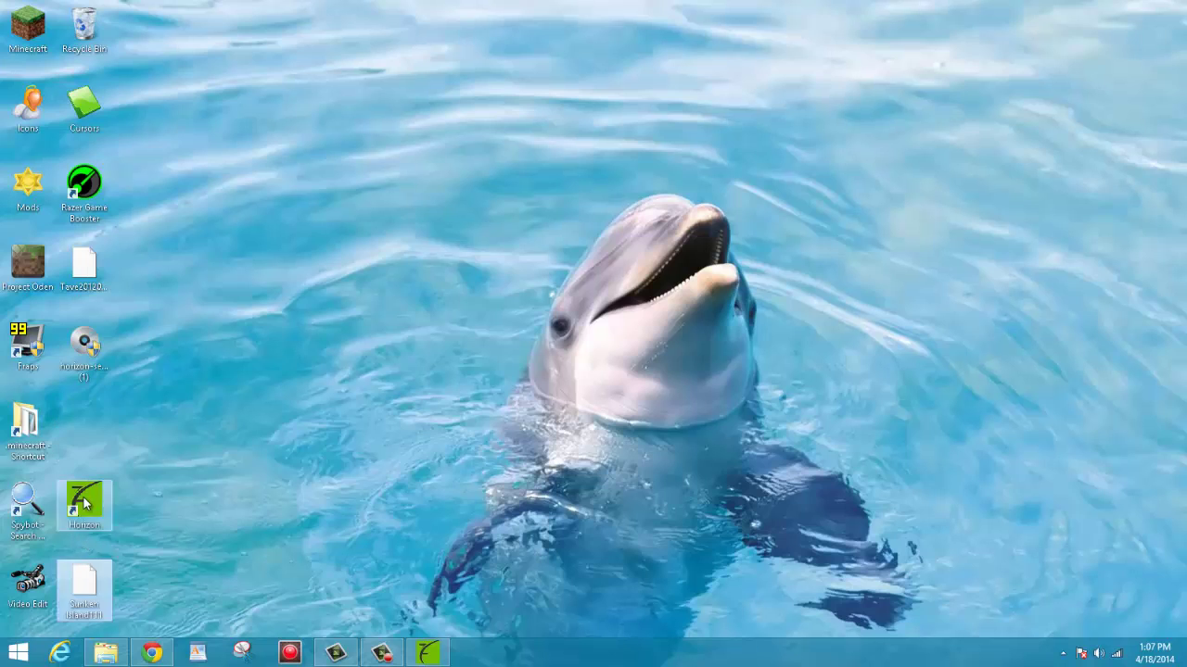
left_click_drag(84, 504, 83, 426)
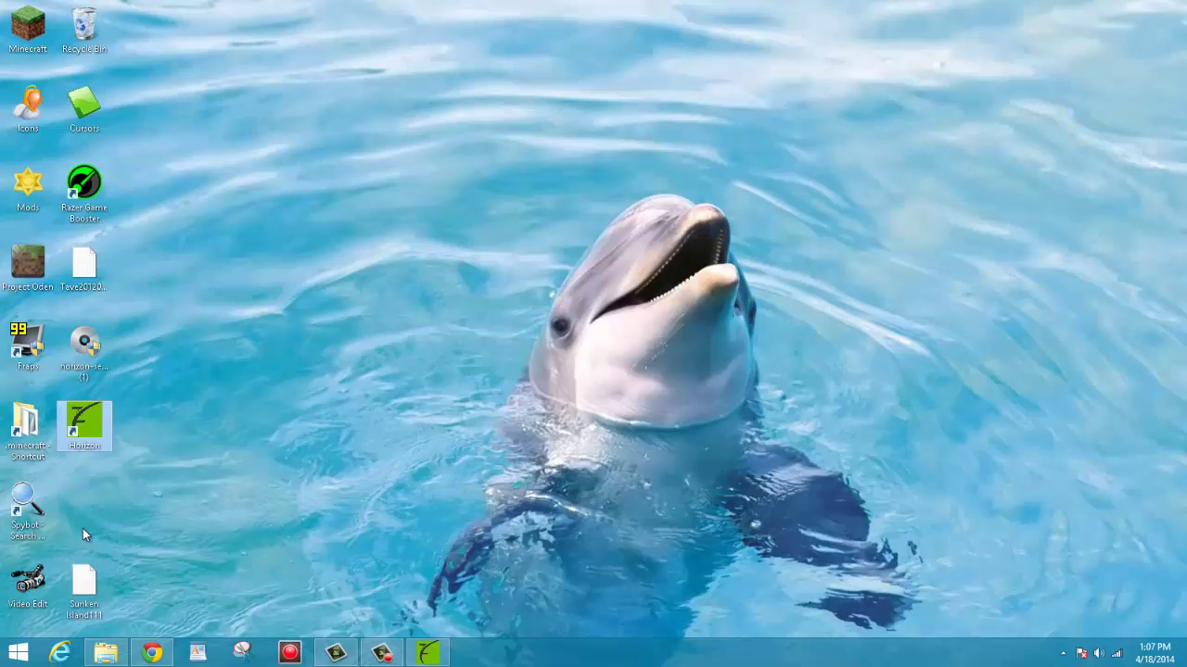
left_click_drag(84, 584, 90, 518)
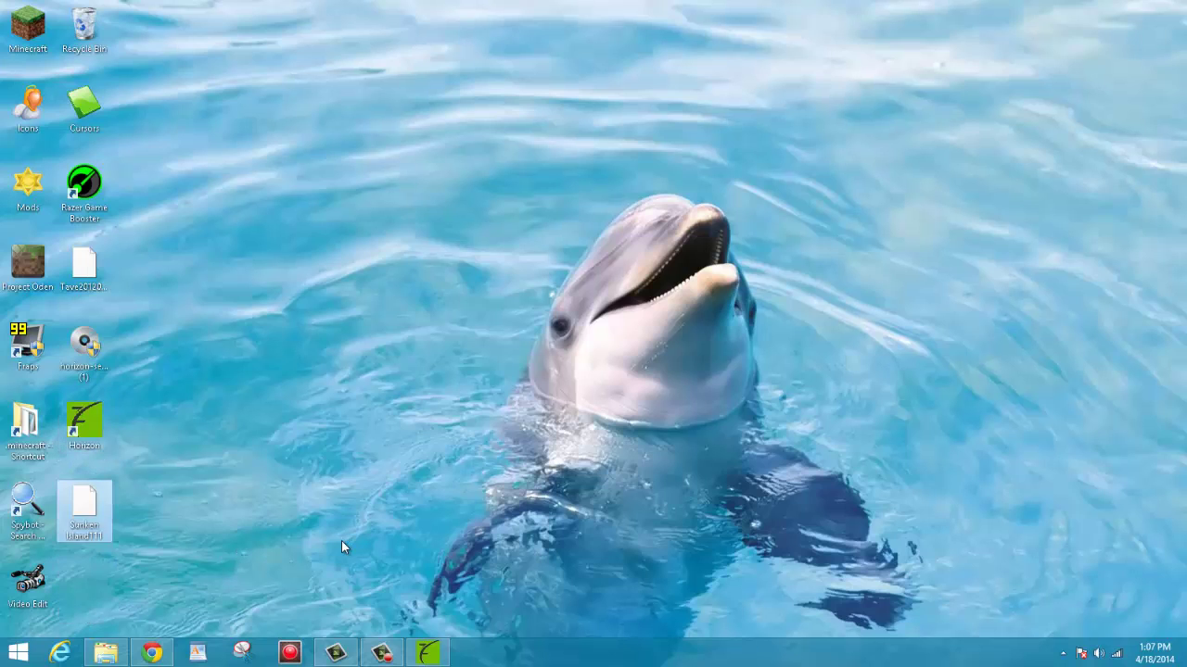
- Switch to Horizon and select the saved gamer profile under Gamer Profiles on the flash drive
left_click(445, 651)
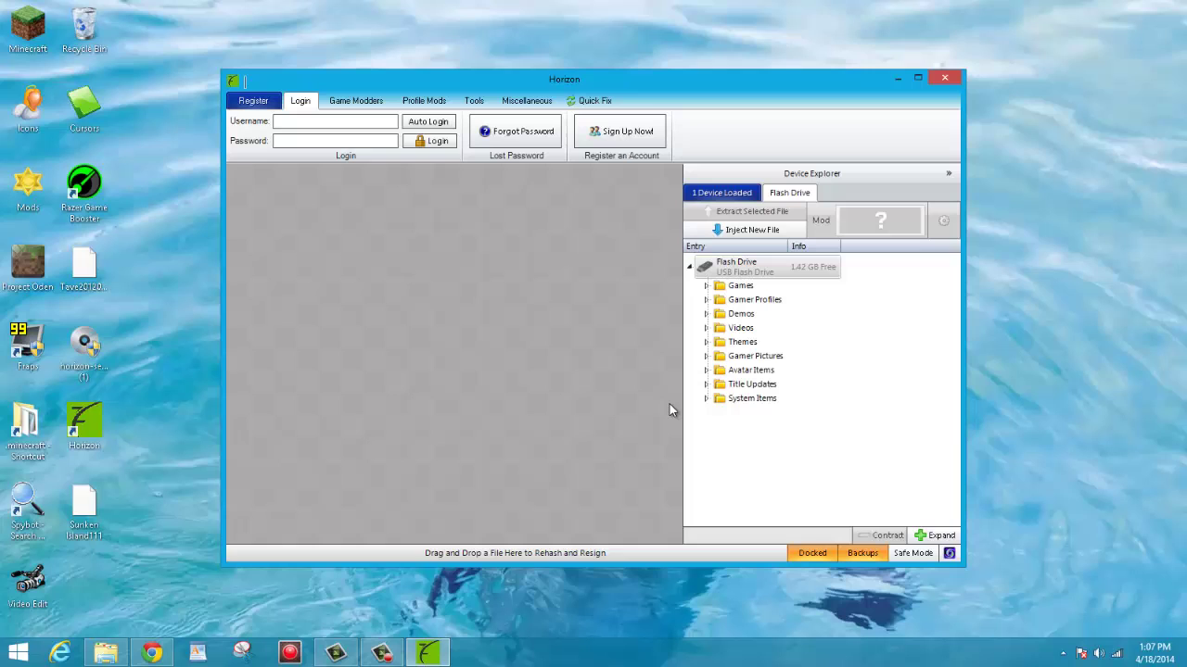
mouse_move(799, 80)
left_mouse_down()
mouse_move(759, 59)
mouse_move(795, 77)
left_mouse_up()
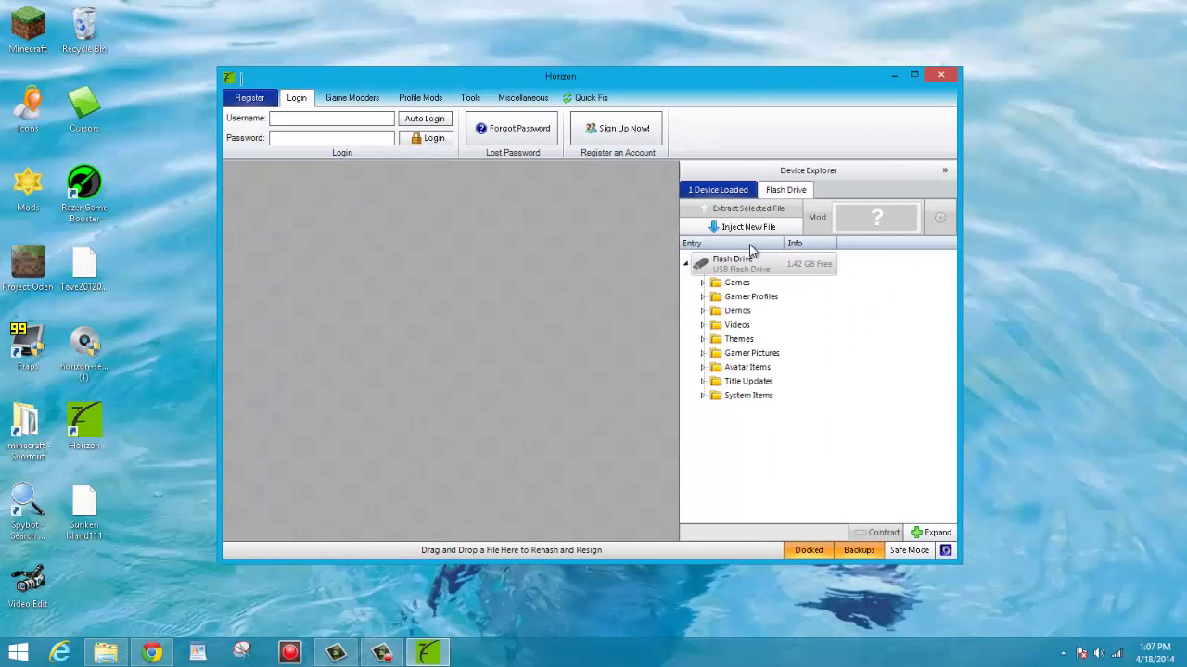
left_click(945, 172)
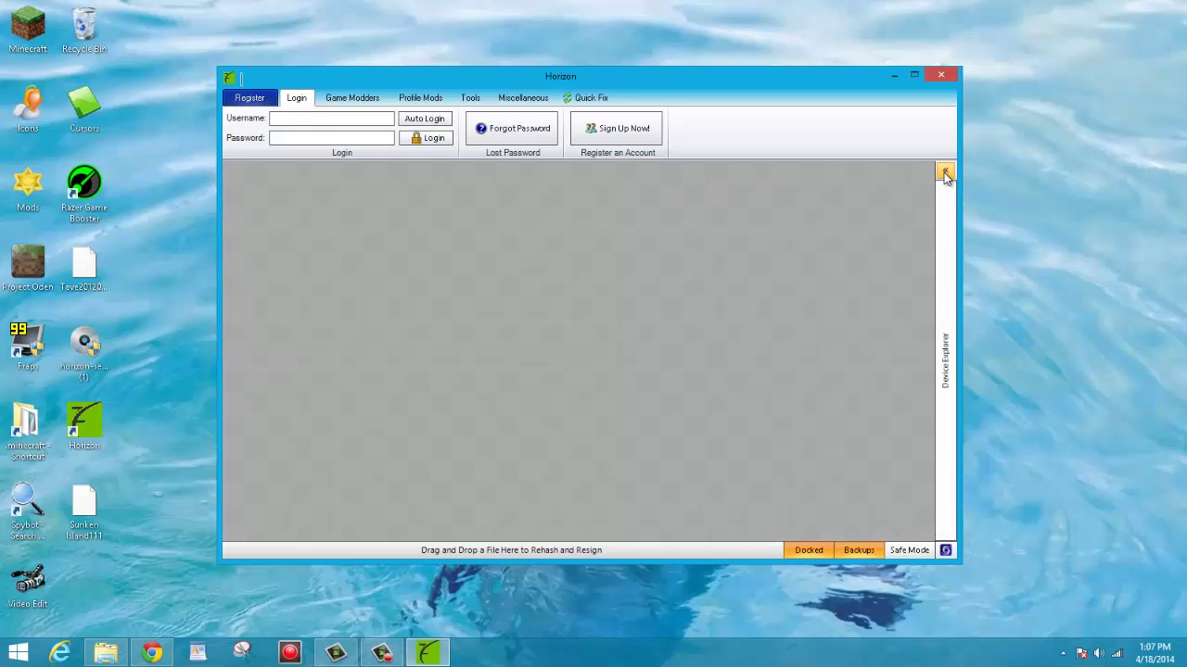
left_click(946, 175)
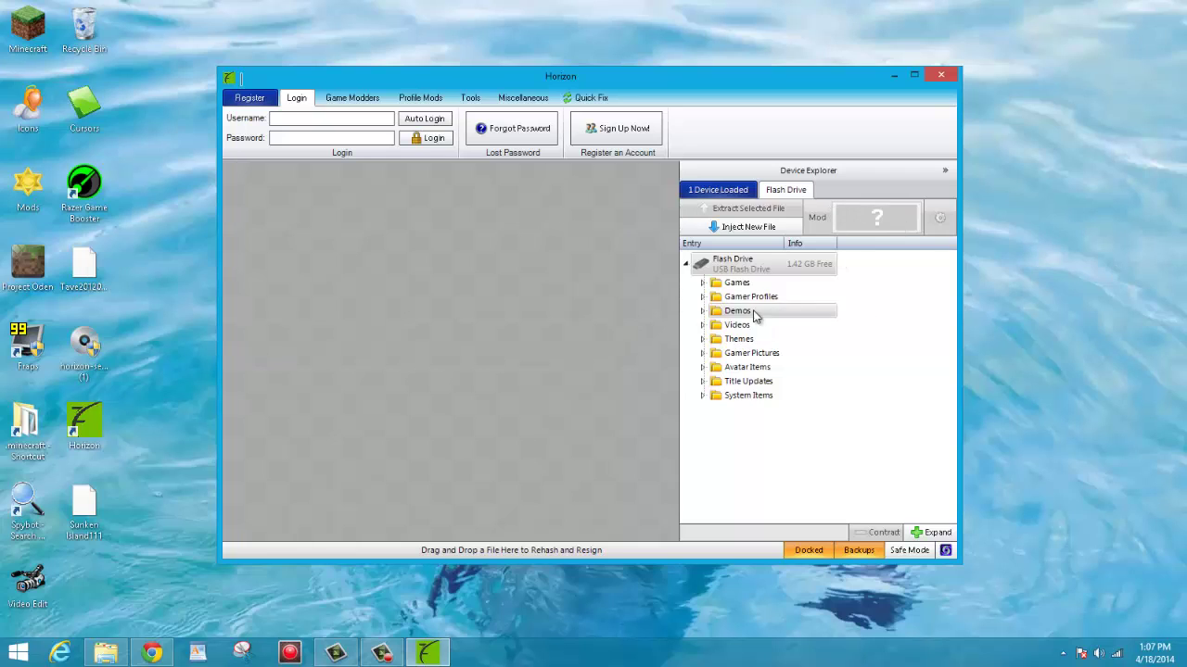
left_click(703, 298)
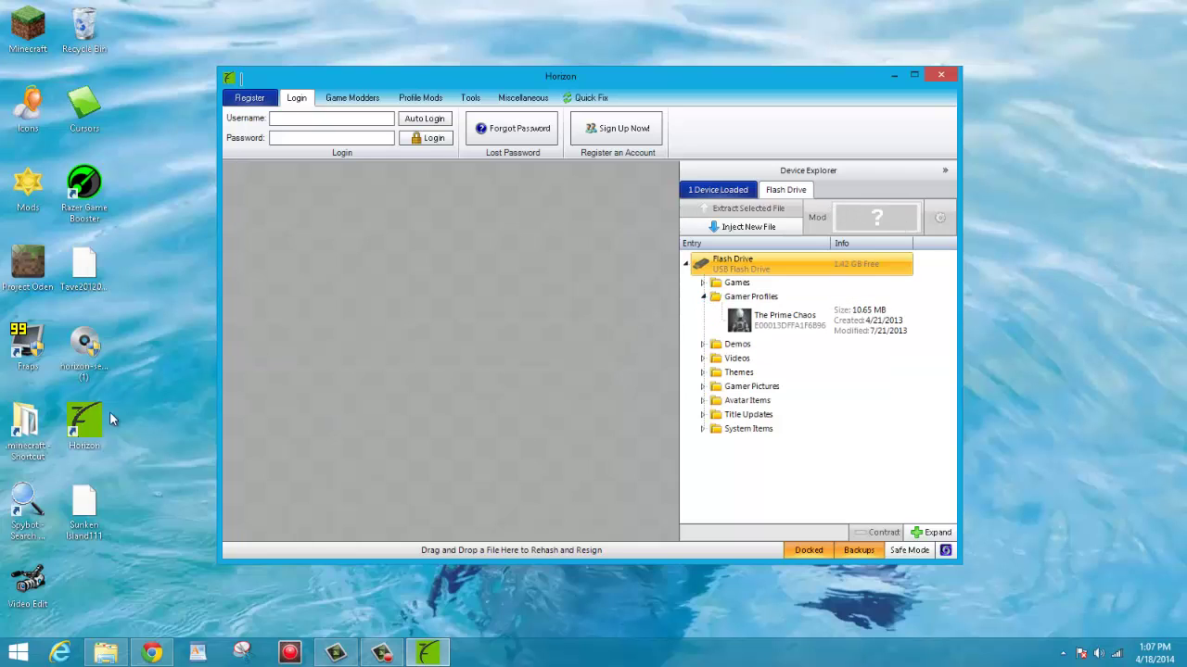
left_click_drag(779, 320, 803, 322)
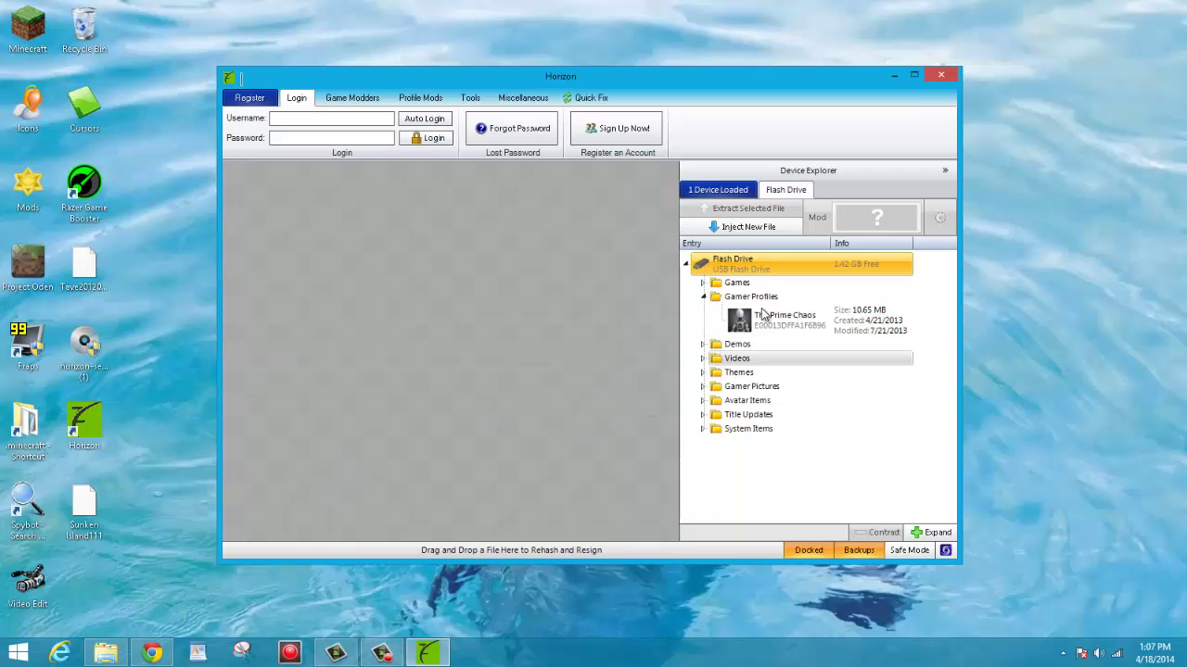
mouse_move(100, 511)
left_mouse_down()
mouse_move(467, 361)
mouse_move(895, 241)
mouse_move(747, 207)
mouse_move(661, 294)
mouse_move(721, 317)
mouse_move(220, 428)
mouse_move(46, 537)
mouse_move(97, 519)
left_mouse_up()
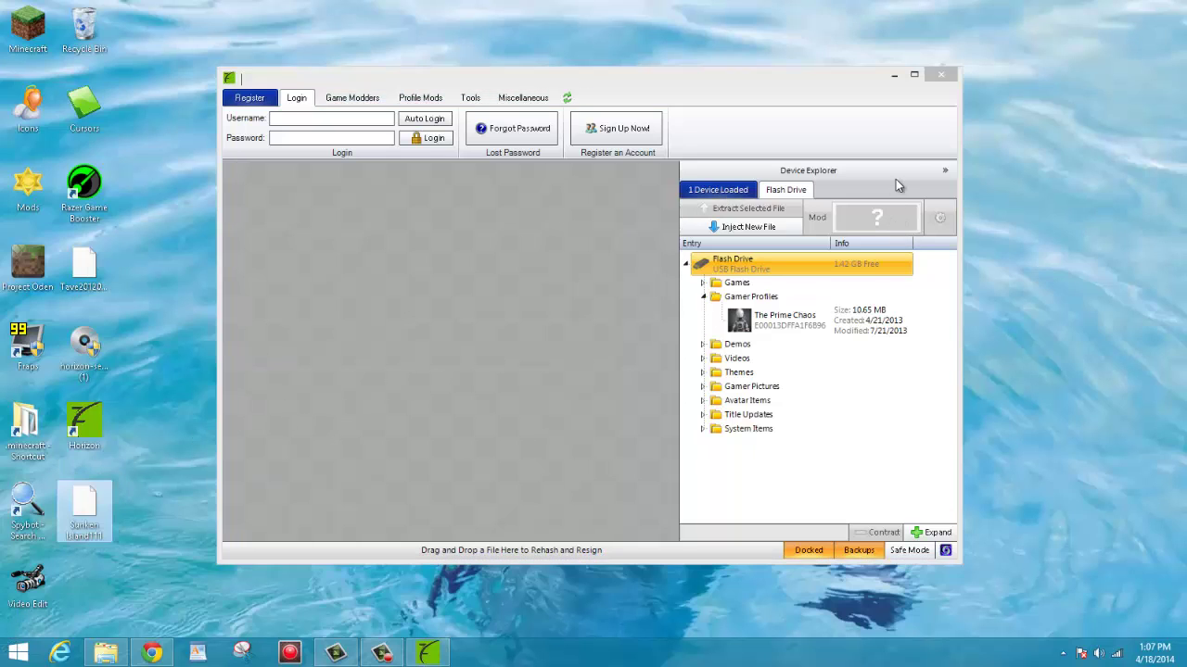
left_click(815, 320)
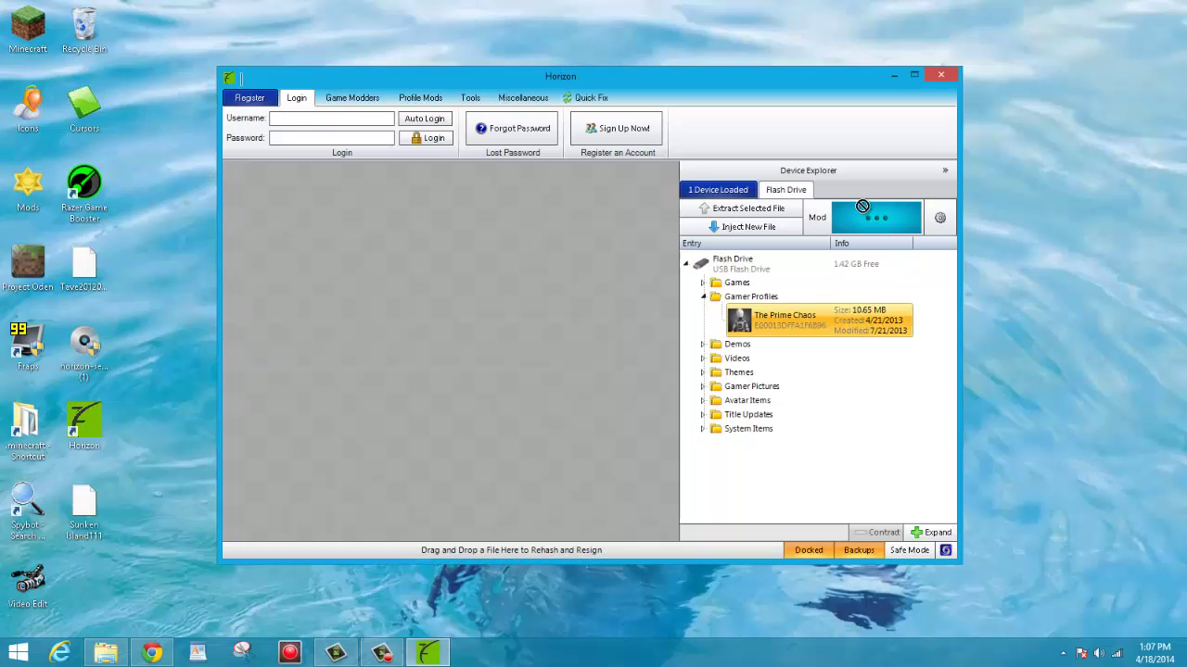
- Inject the Sunken Island111 file from the desktop into the flash drive, using the gamer profile stored there
left_click_drag(860, 314, 787, 232)
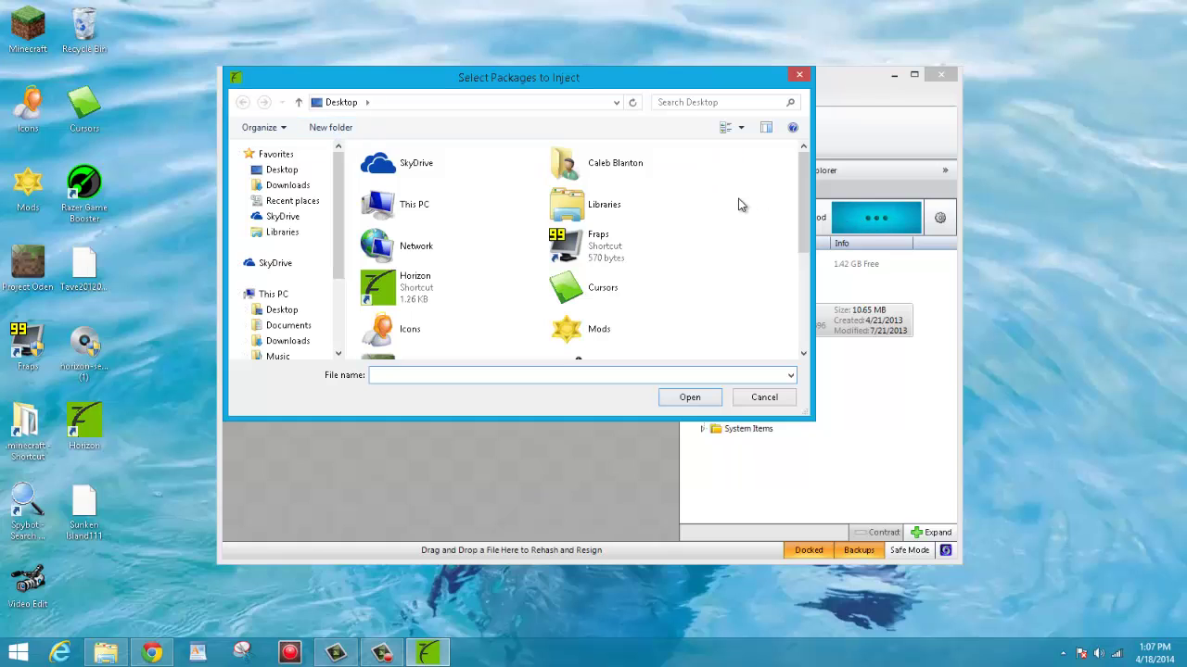
left_click_drag(799, 192, 754, 324)
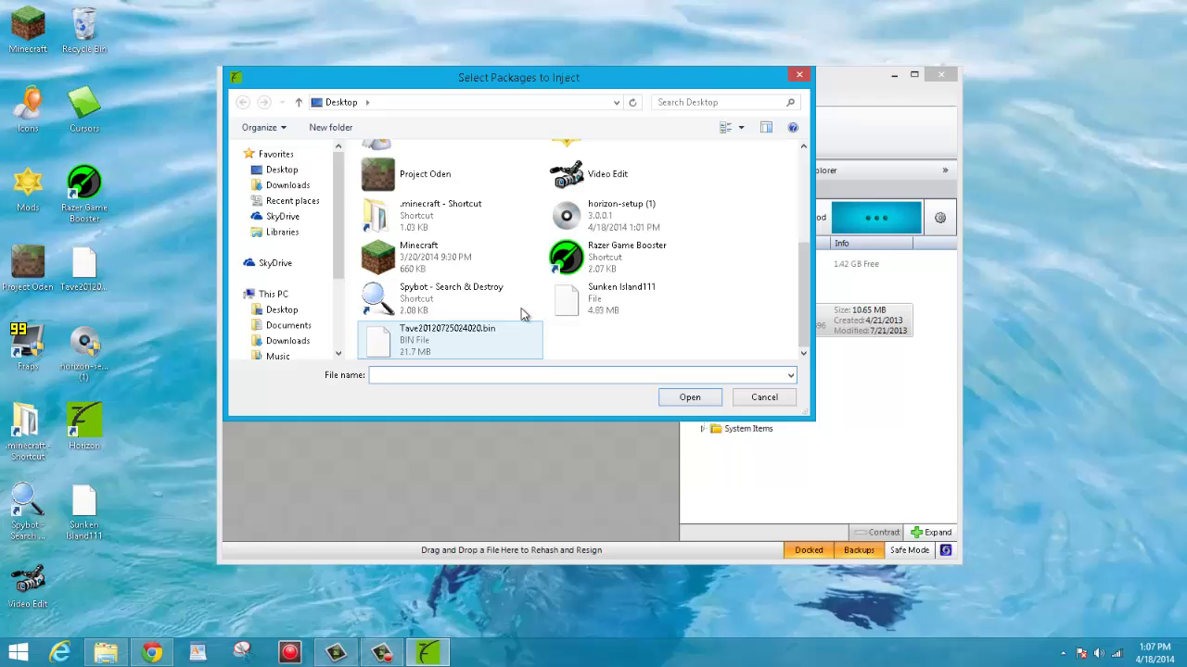
left_click(674, 297)
left_click(689, 397)
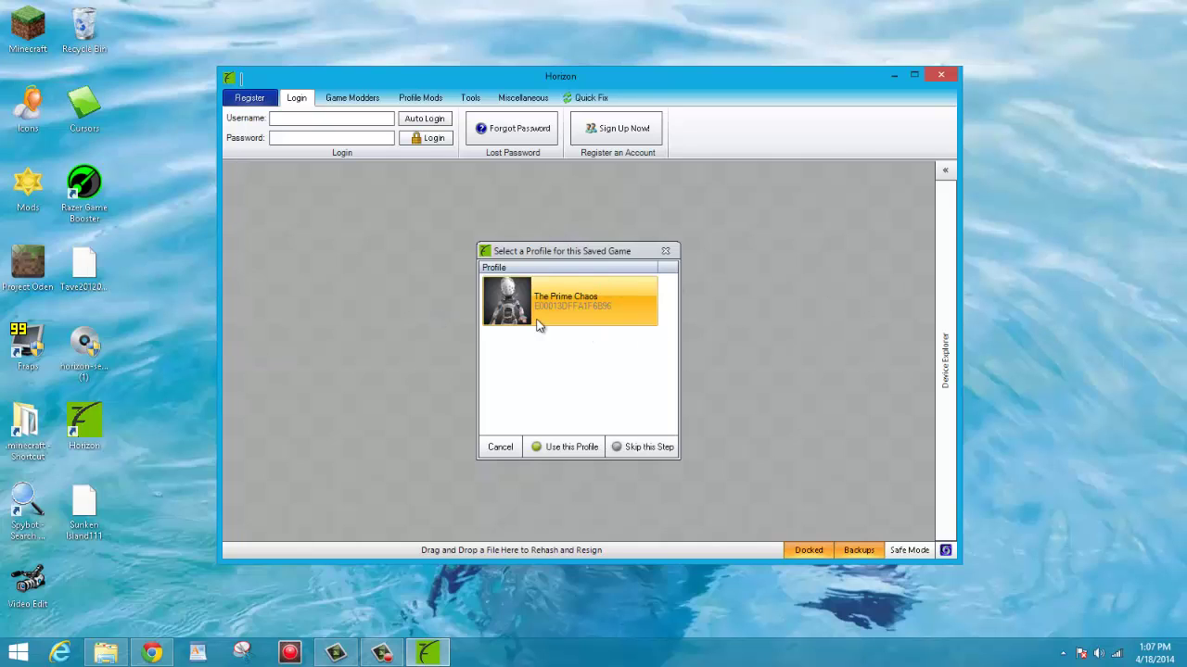
left_click(585, 454)
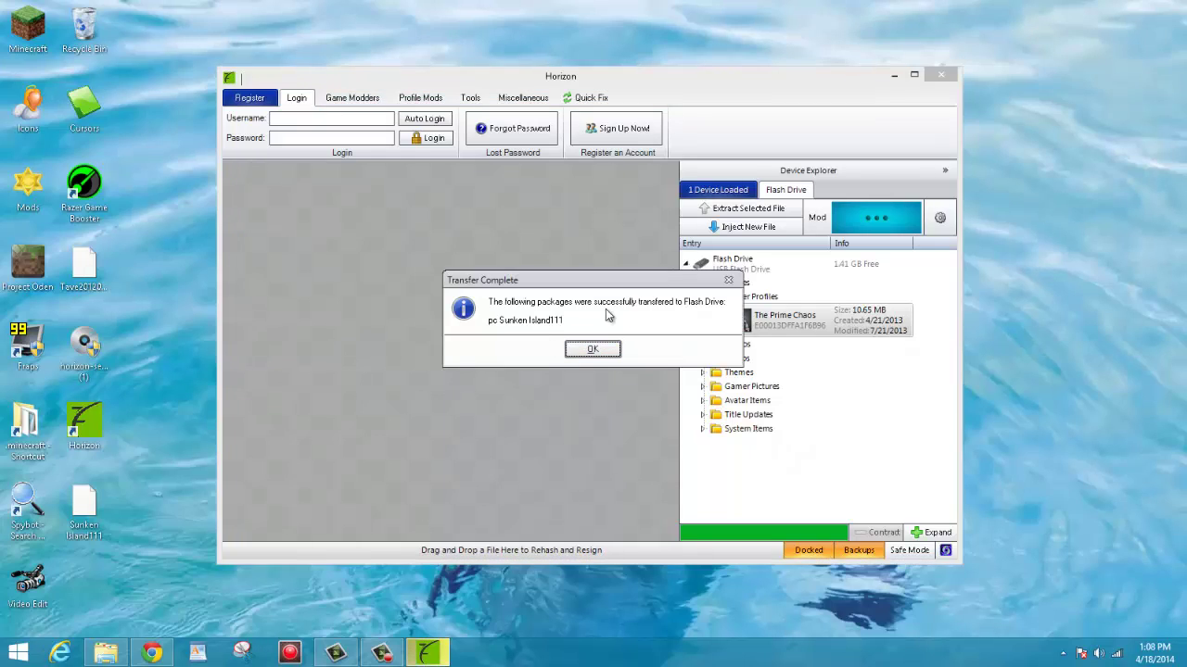
left_click(593, 350)
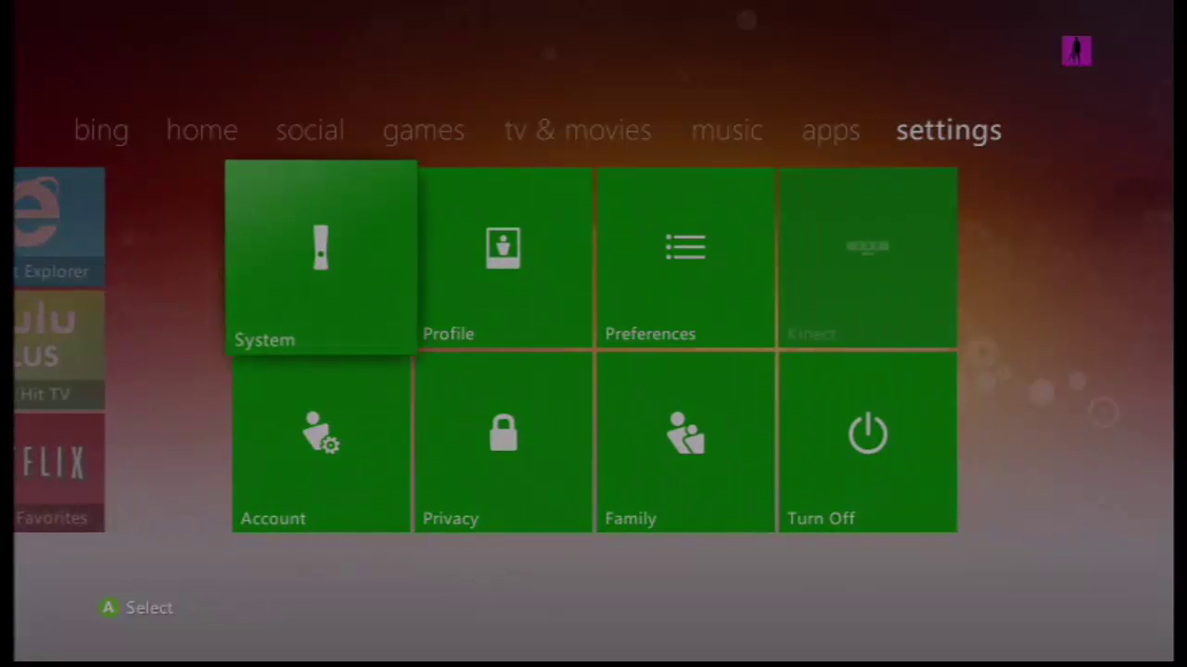
- Switch to the Xbox 360 system settings and go to Memory Unit among the storage devices
key("Down")
key("Down")
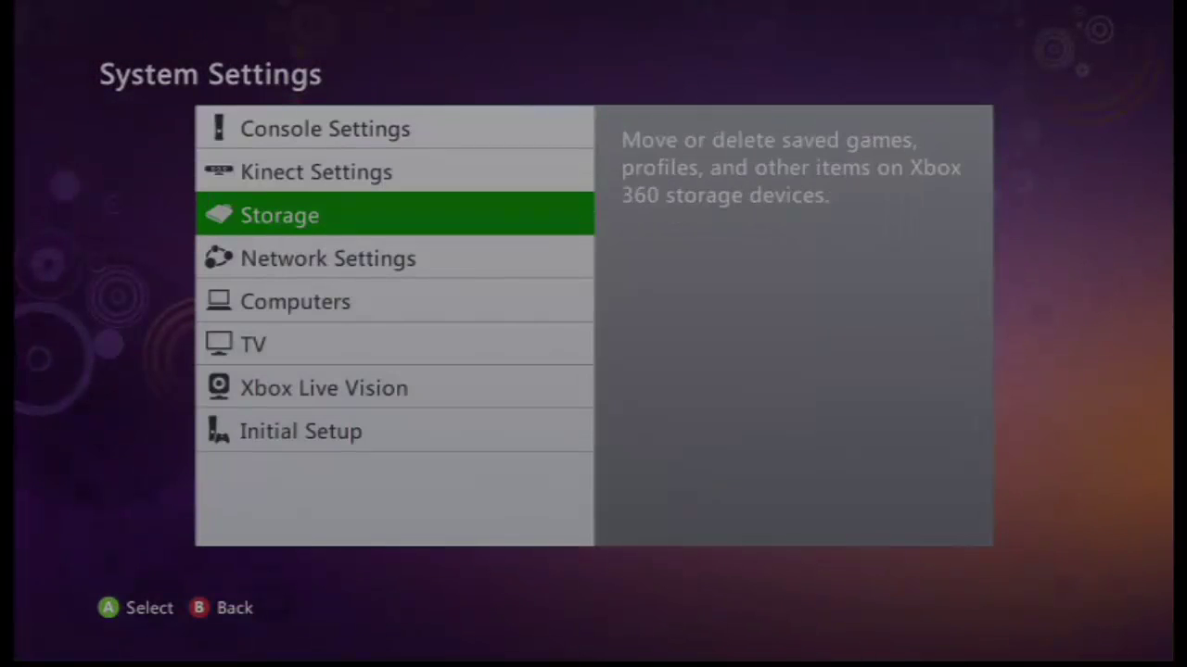
key("Return")
key("Down")
key("Down")
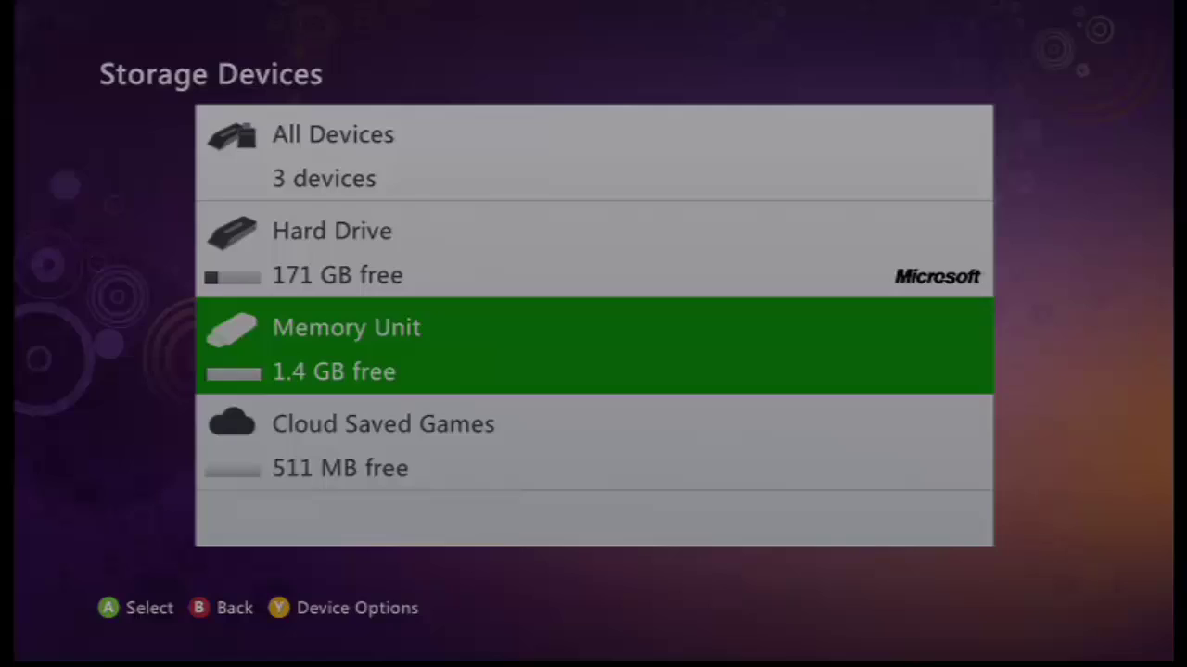
- Open the profiles on the memory unit and move the stored gamer profile off it
key("Return")
key("Down")
key("Return")
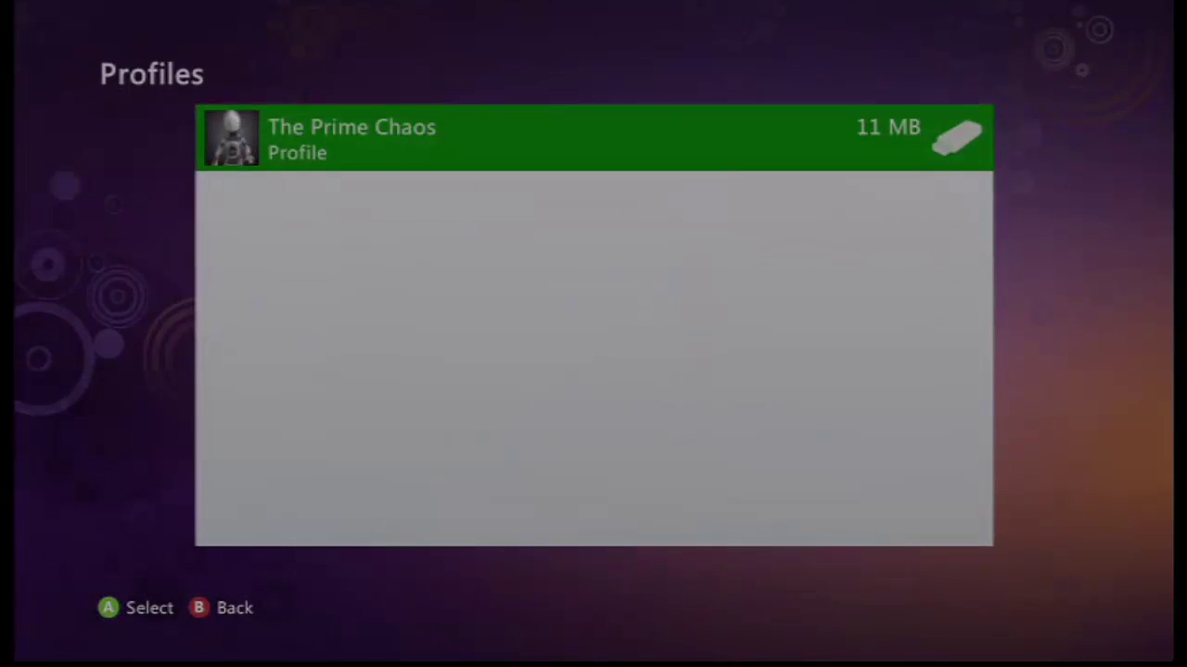
key("Return")
key("Return")
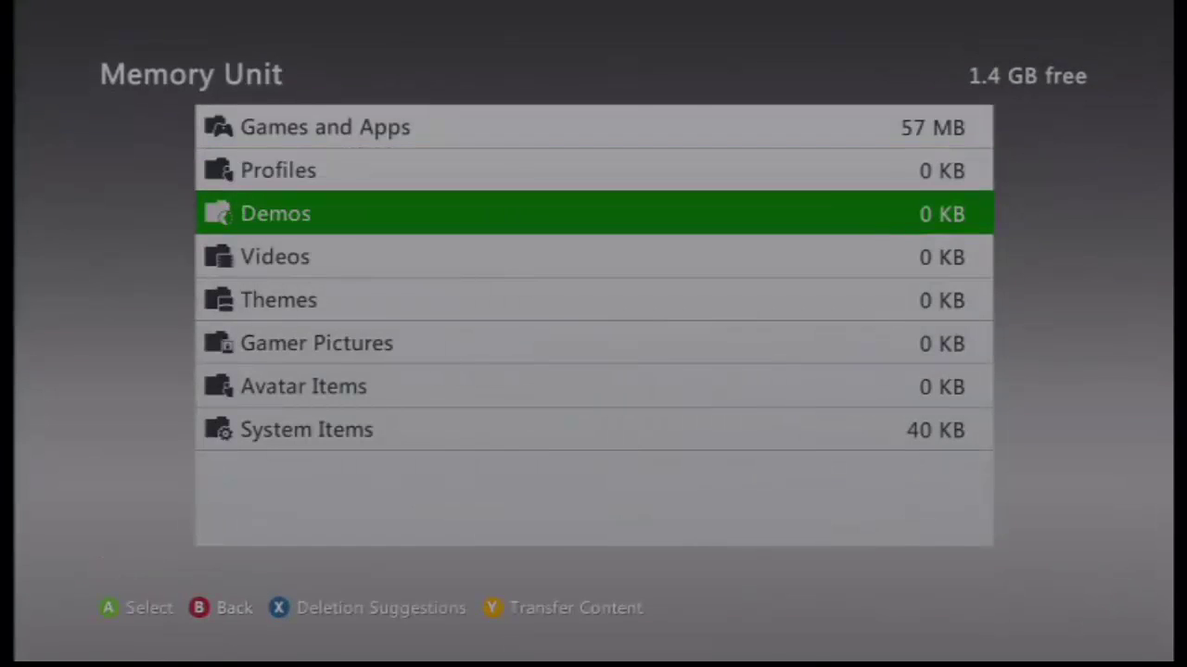
- Open the Minecraft saved games under Games and Apps on the memory unit
key("Down")
key("Down")
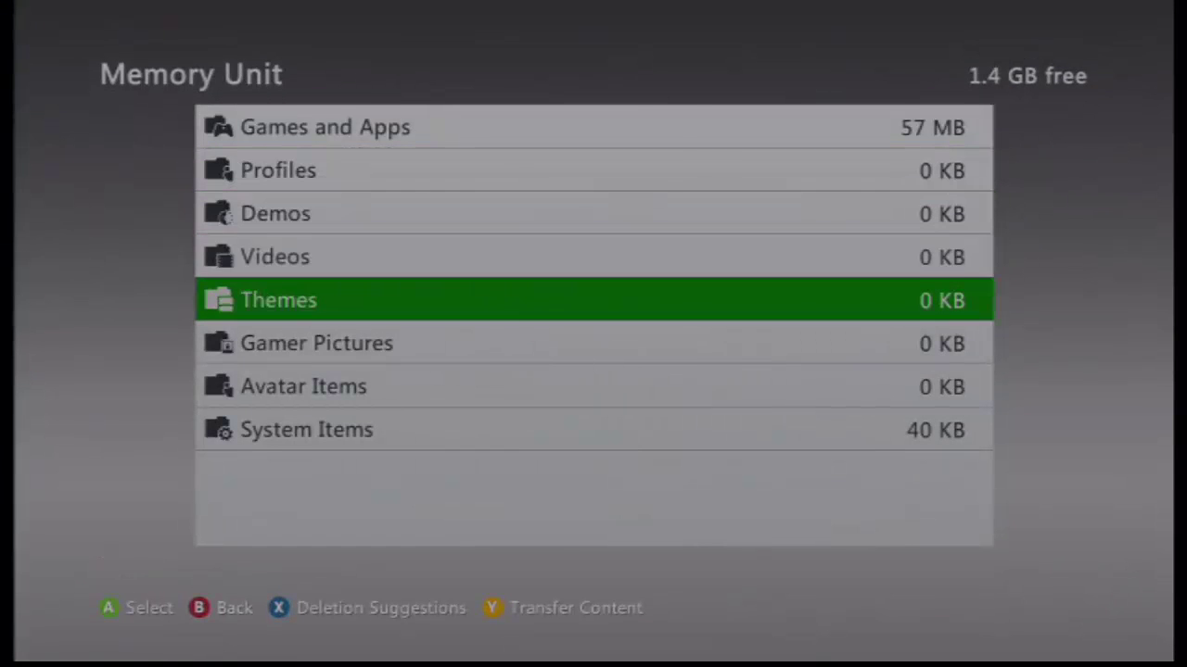
key("Up")
key("Up")
key("Up")
key("Up")
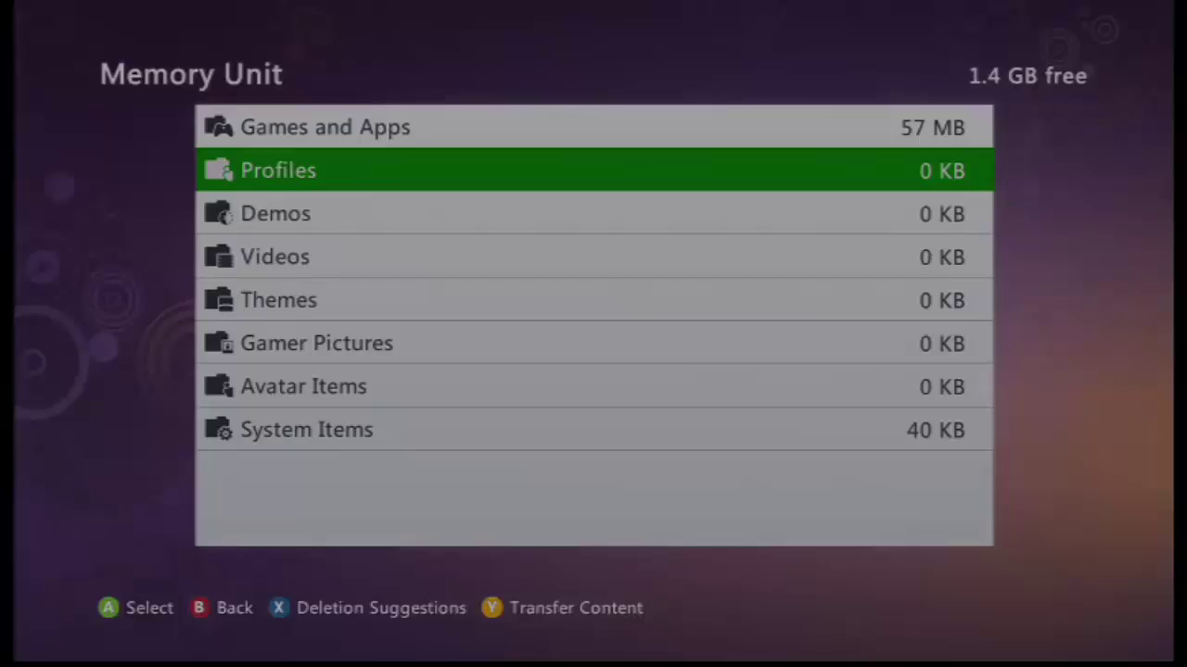
key("Return")
key("Return")
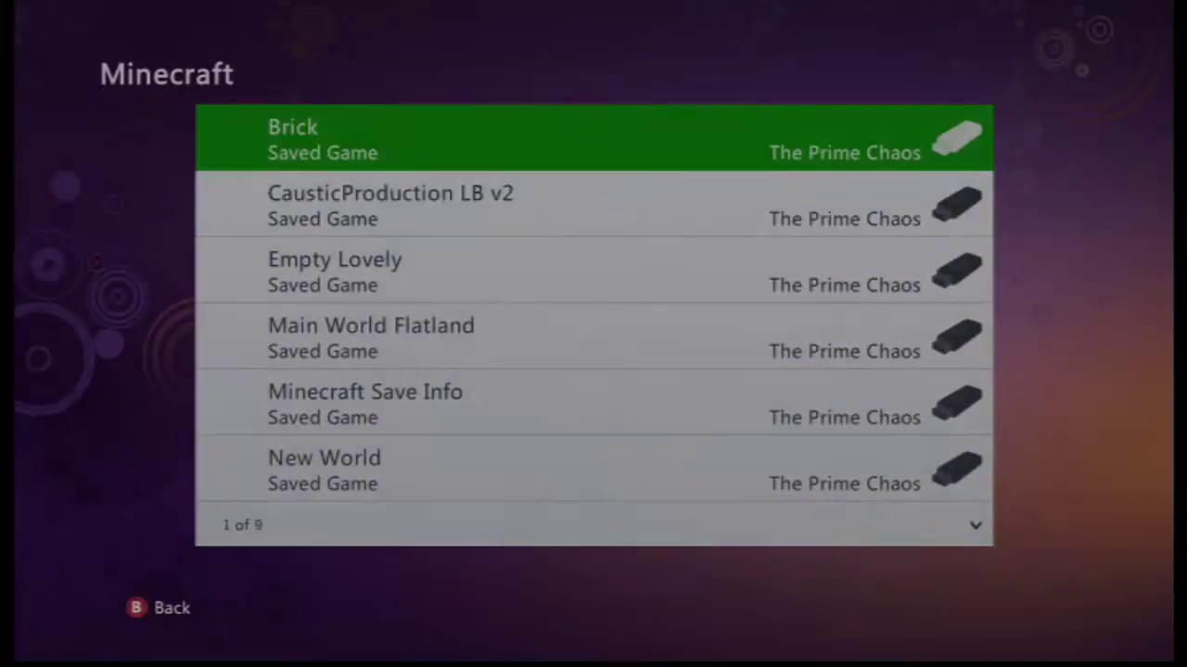
- Look through the Minecraft saved games stored on the memory unit
key("Down")
key("Down")
key("Down")
key("Down")
key("Down")
key("Down")
key("Down")
key("Down")
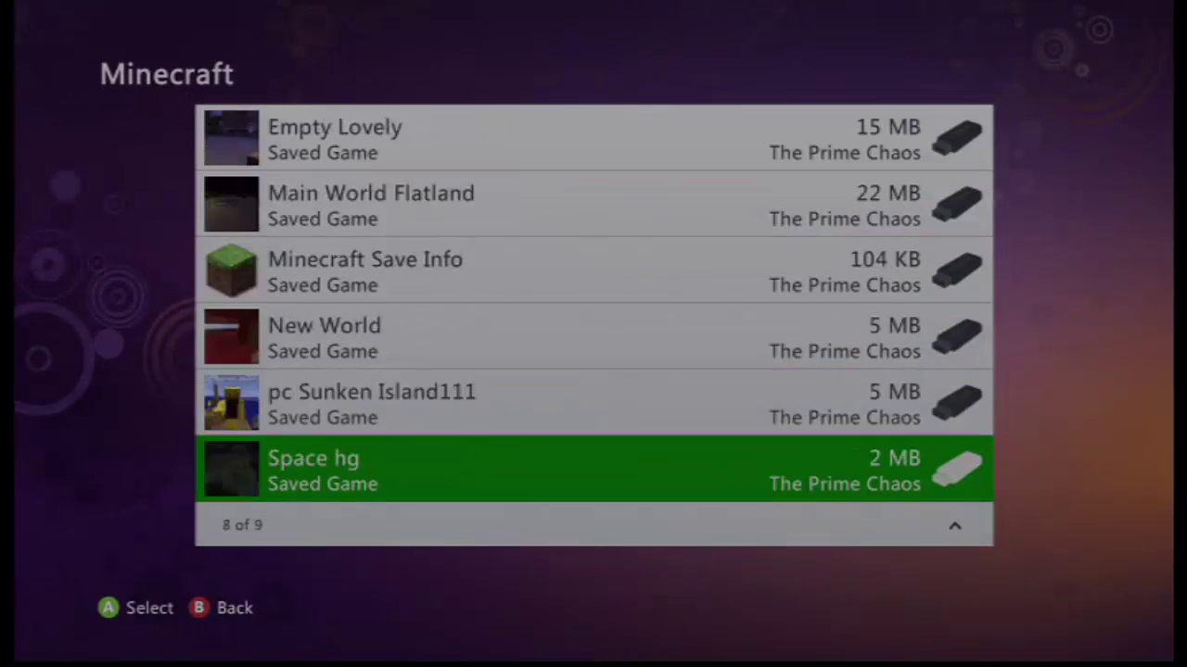
key("Up")
key("Up")
key("Up")
key("Up")
key("Up")
key("Up")
key("Up")
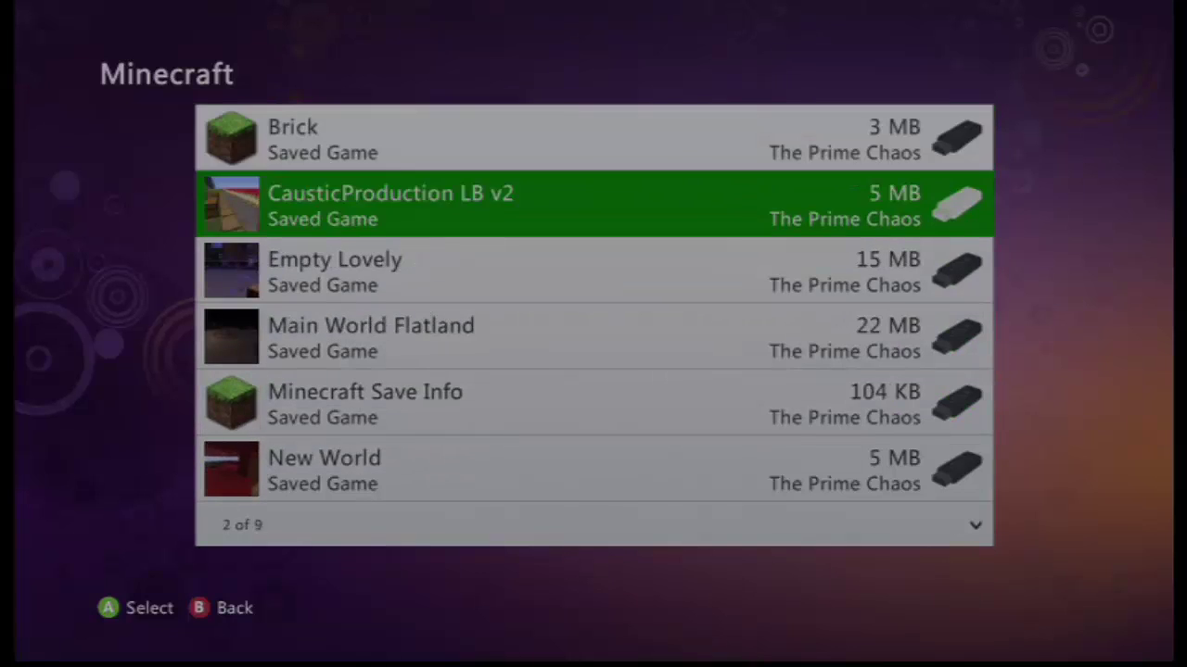
- Move the pc Sunken Island111 saved game from the memory unit to the hard drive
key("Down")
key("Down")
key("Down")
key("Down")
key("Down")
key("Down")
key("Down")
key("Up")
key("Up")
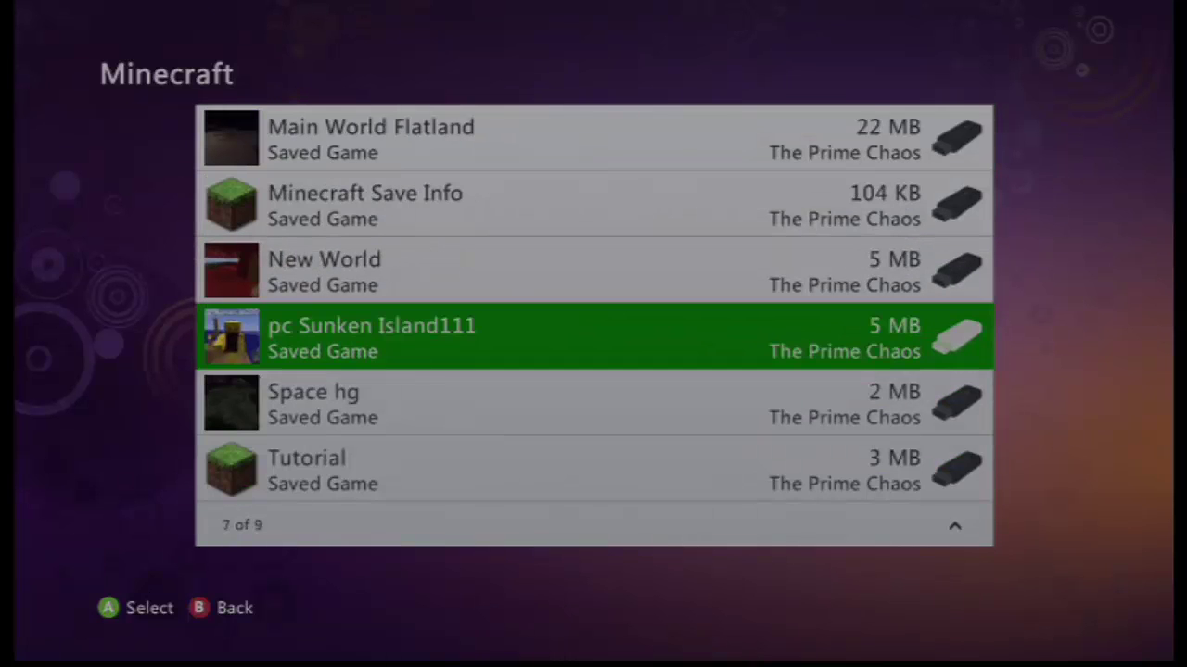
key("Return")
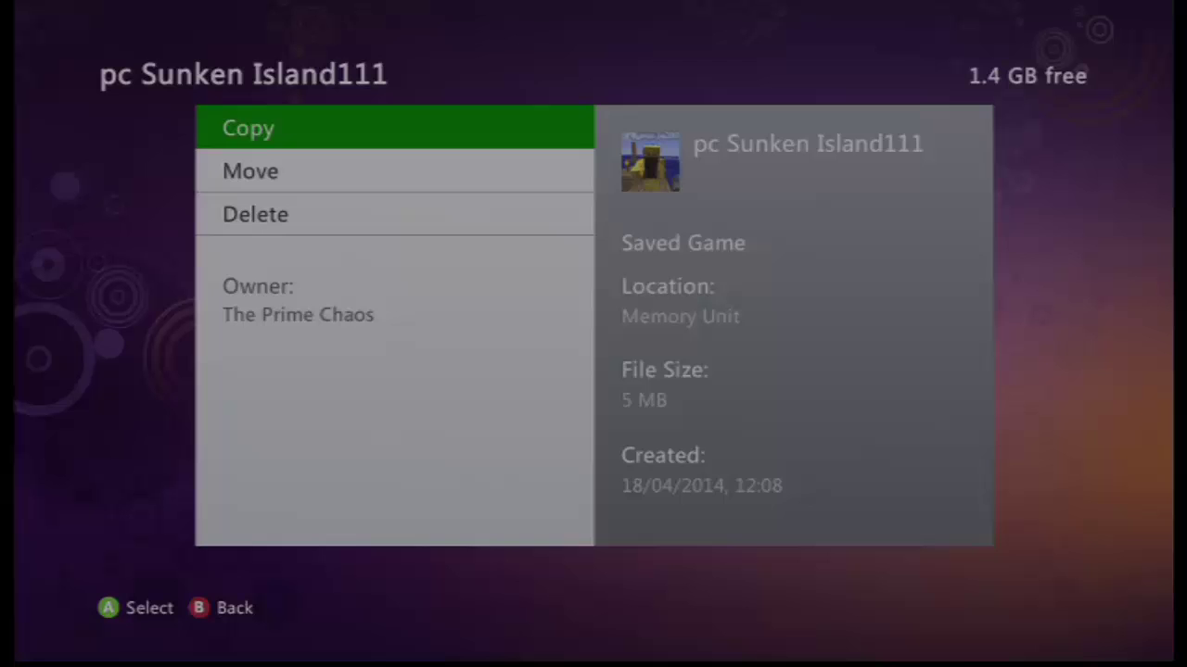
key("Down")
key("Return")
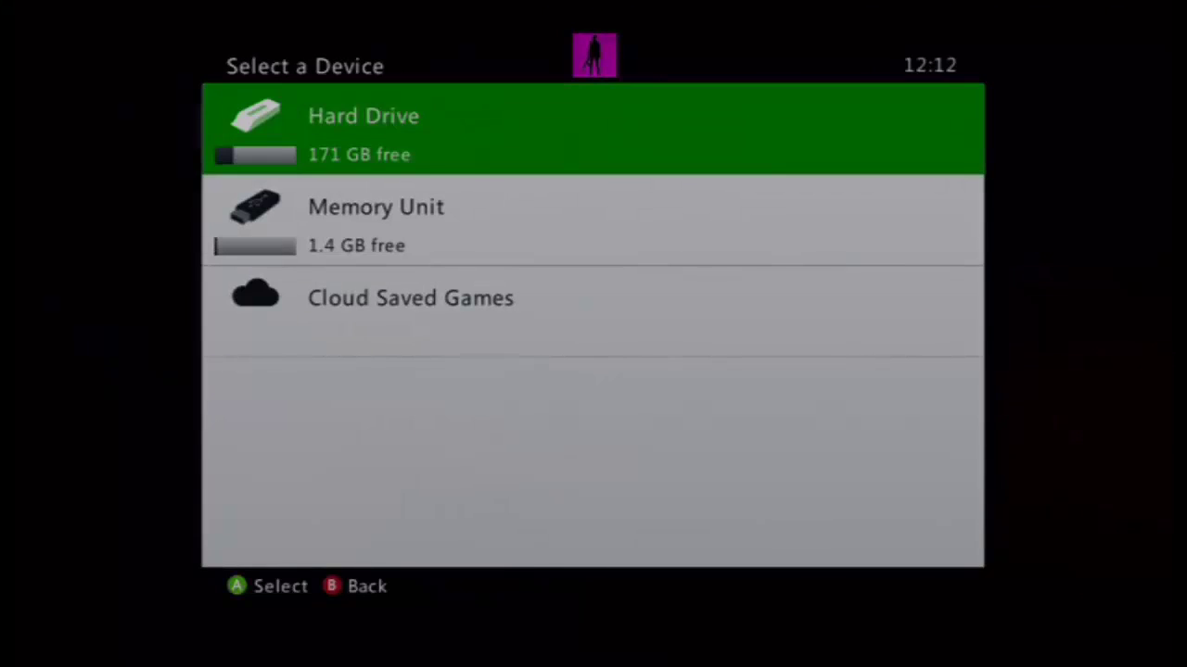
key("Return")
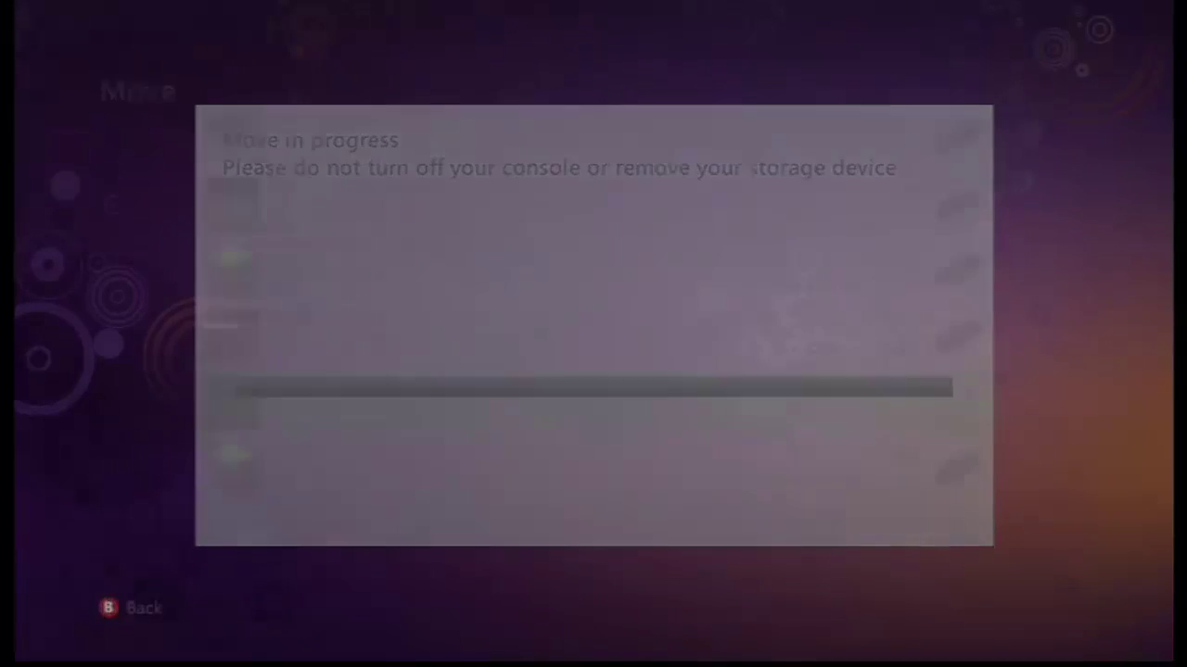
- Leave the Minecraft saved games and back out of the memory unit's contents
key("Escape")
key("Escape")
key("Escape")
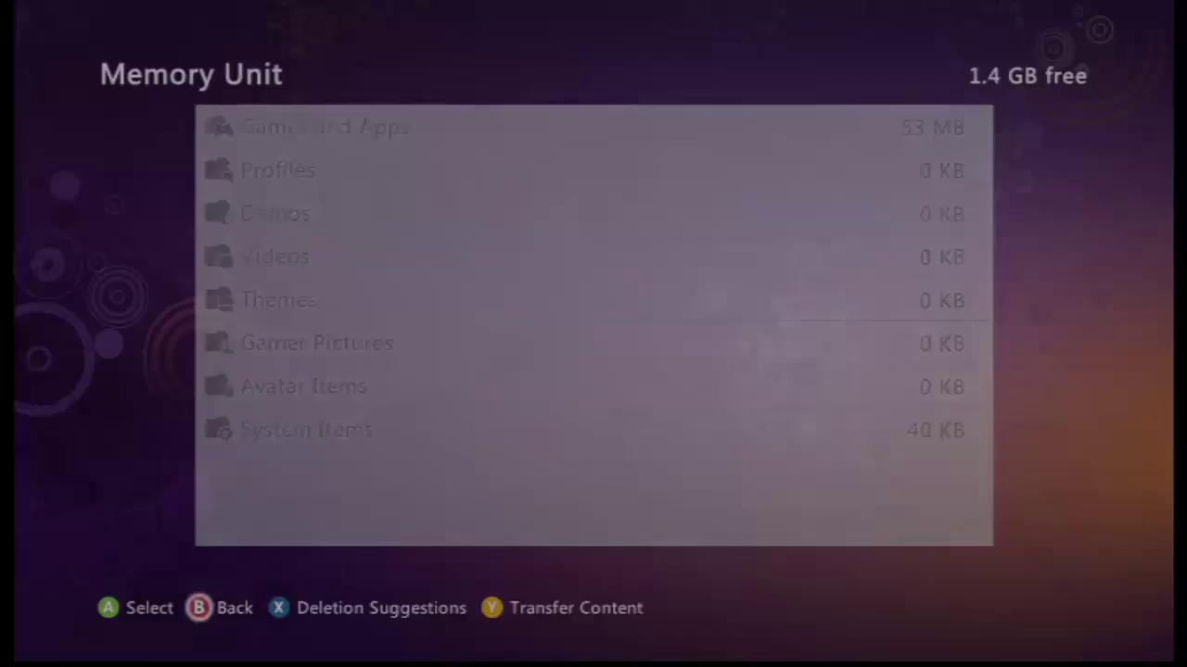